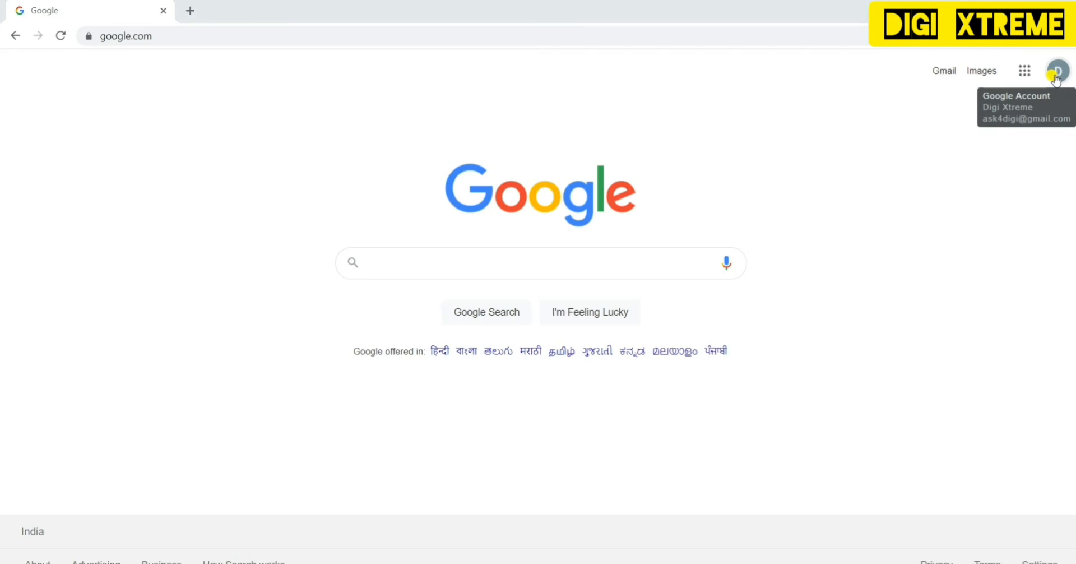
- Search Google for 'google forms' and open the Google Forms about page result
{"action": "left_click", "coordinate": [515, 266]}
{"action": "type", "text": "google forms"}
{"action": "key", "text": "Return"}
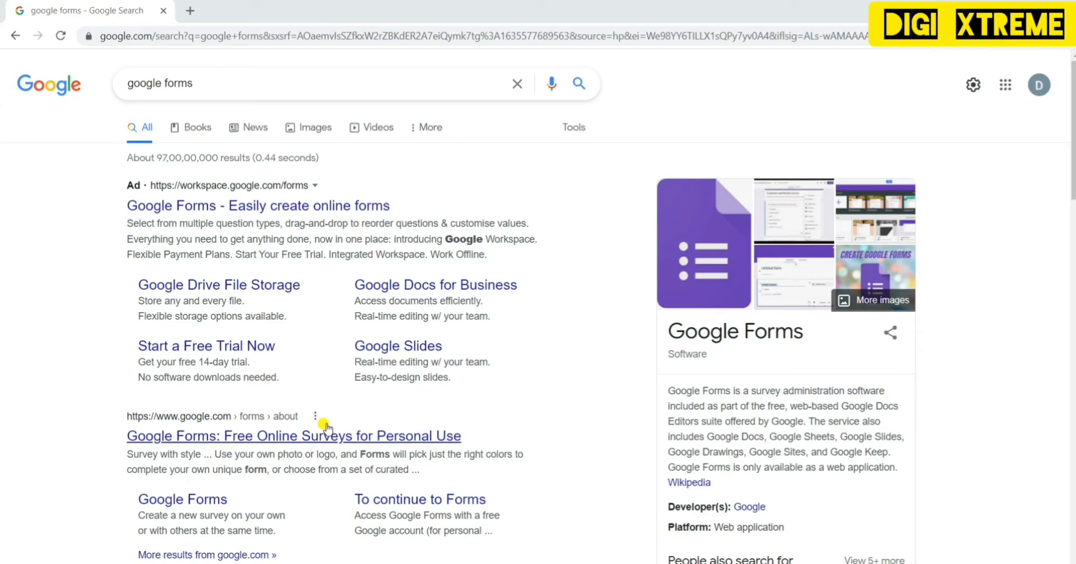
{"action": "left_click", "coordinate": [292, 439]}
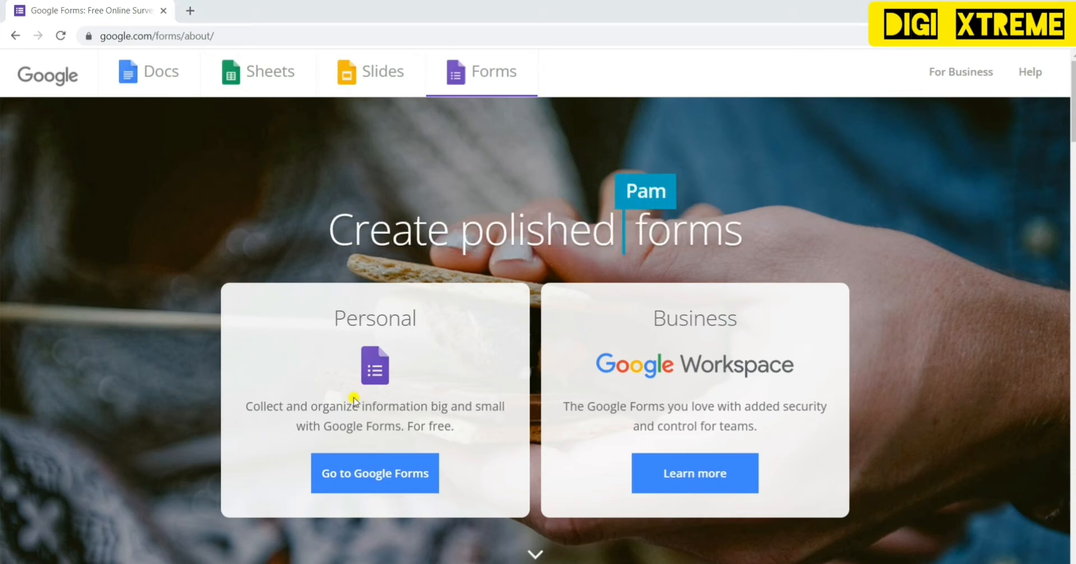
- Go from the about page to the Google Forms start page
{"action": "left_click", "coordinate": [383, 477]}
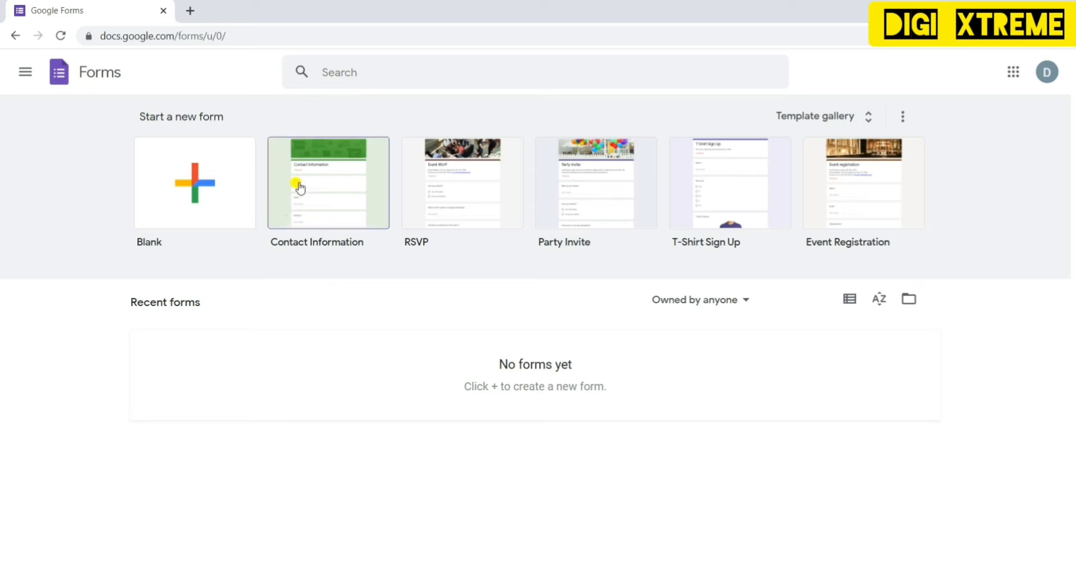
- Create a form from the Contact Information template, then return to the Forms home
{"action": "left_click", "coordinate": [343, 173]}
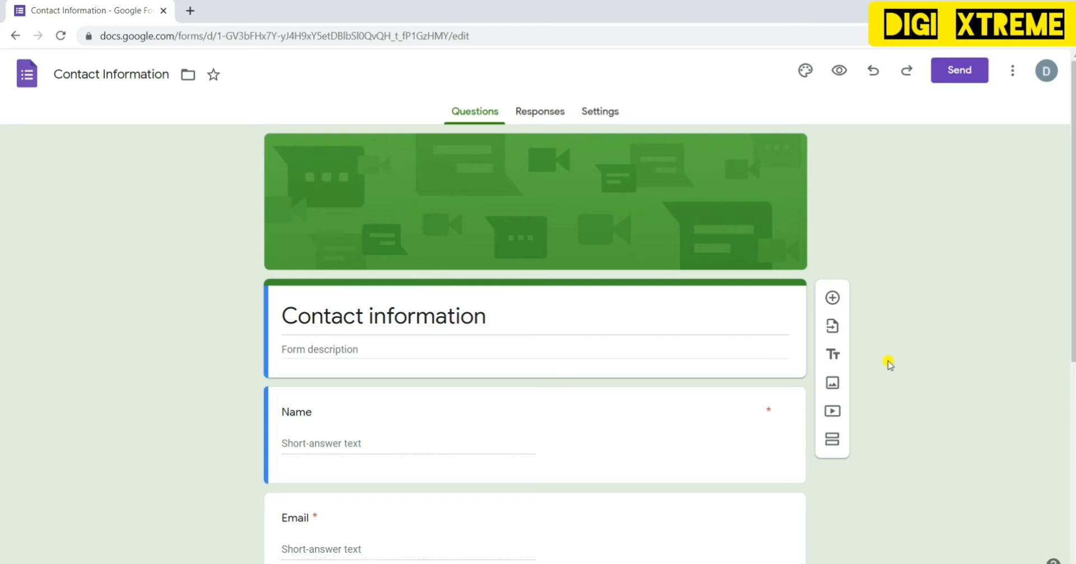
{"action": "left_click", "coordinate": [15, 36]}
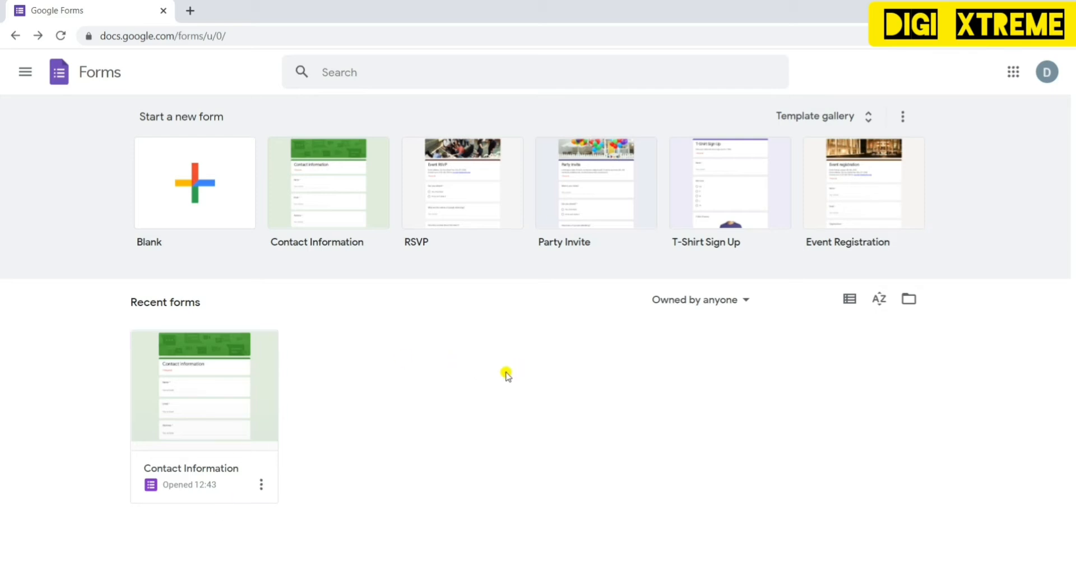
- Start a new Blank form from the Template gallery
{"action": "left_click", "coordinate": [816, 116]}
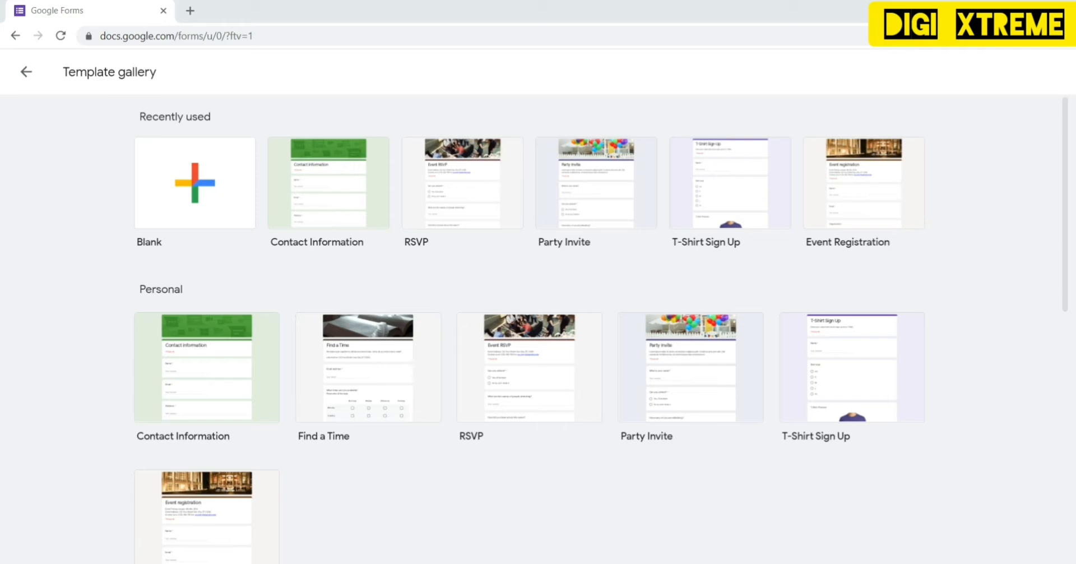
{"action": "left_click", "coordinate": [196, 185]}
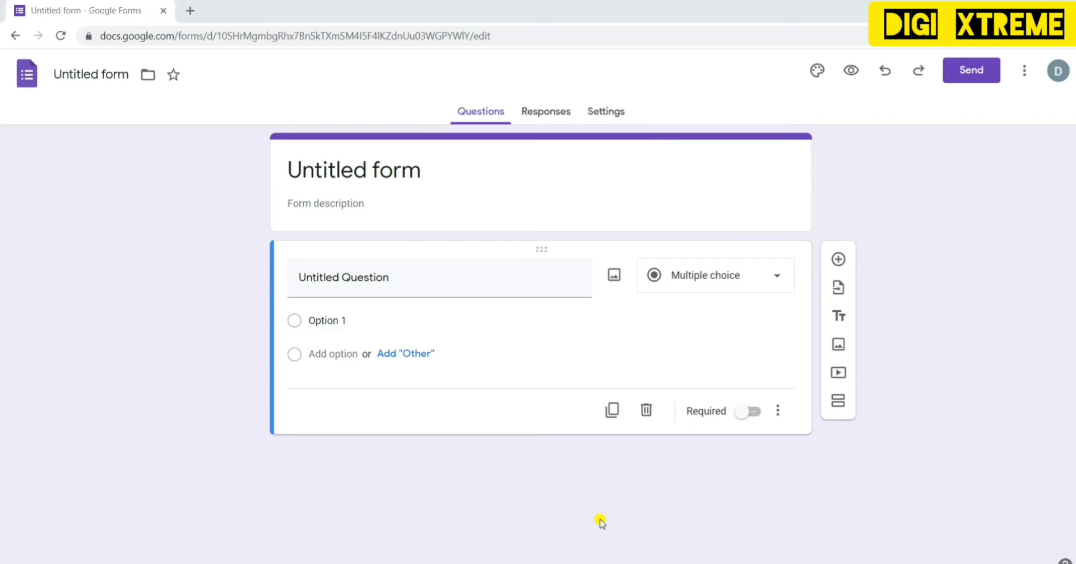
- Retitle the form from 'Untitled form' to 'DIWALI GIFT AGENTS NAME'
{"action": "left_click", "coordinate": [375, 206]}
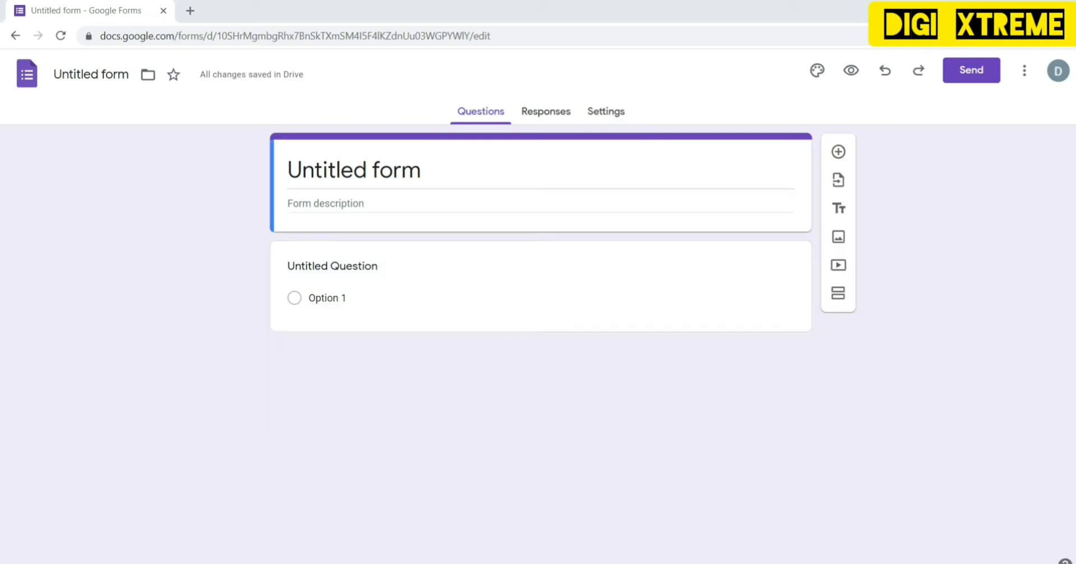
{"action": "left_click", "coordinate": [512, 177]}
{"action": "key", "text": "BackSpace"}
{"action": "key", "text": "BackSpace"}
{"action": "key", "text": "BackSpace"}
{"action": "key", "text": "BackSpace"}
{"action": "key", "text": "BackSpace"}
{"action": "key", "text": "BackSpace"}
{"action": "key", "text": "BackSpace"}
{"action": "key", "text": "BackSpace"}
{"action": "key", "text": "BackSpace"}
{"action": "key", "text": "BackSpace"}
{"action": "key", "text": "BackSpace"}
{"action": "key", "text": "BackSpace"}
{"action": "key", "text": "BackSpace"}
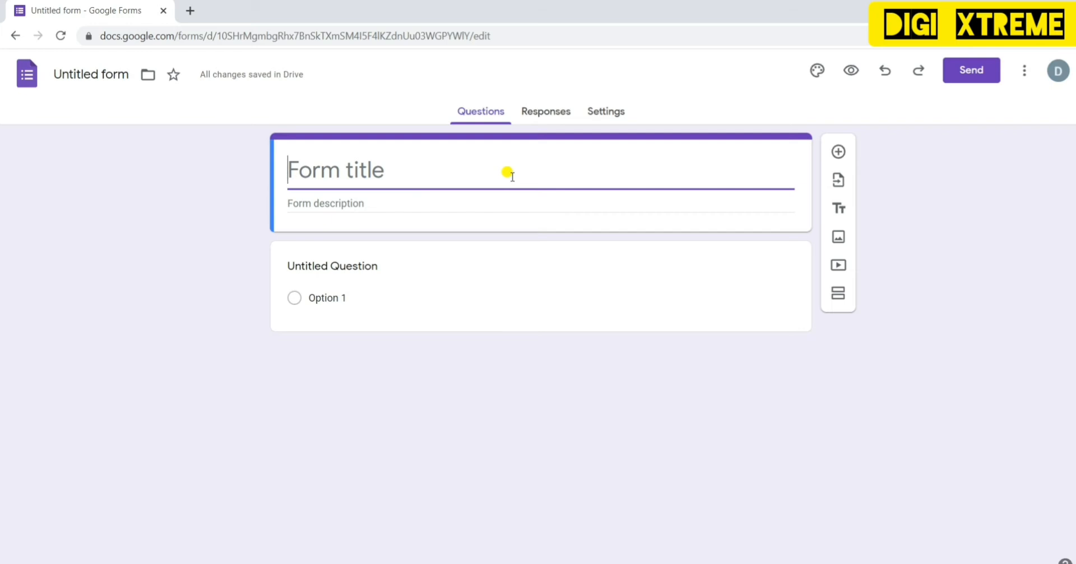
{"action": "type", "text": "D"}
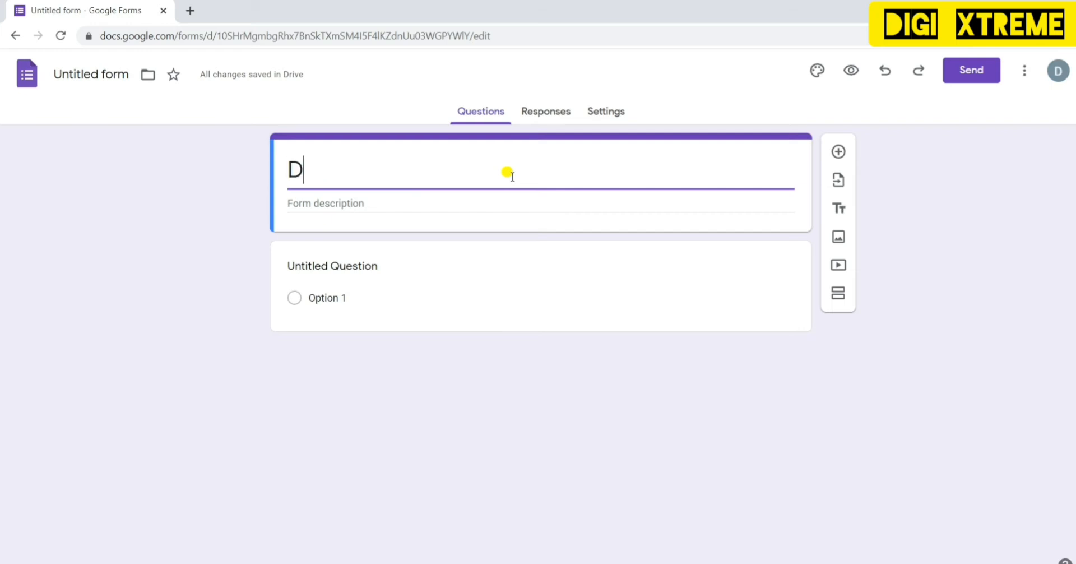
{"action": "type", "text": "IW"}
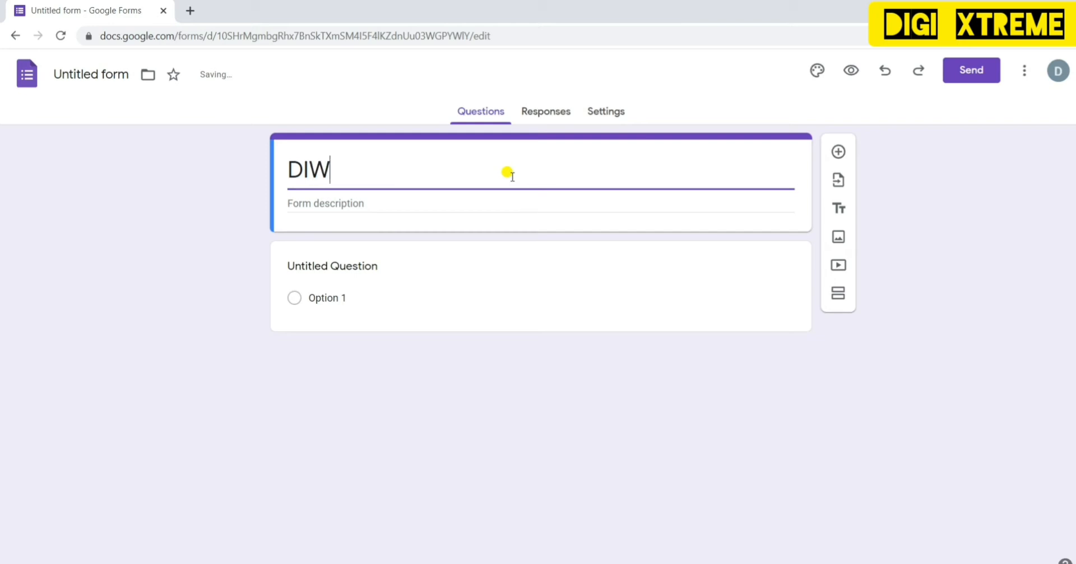
{"action": "type", "text": "ALI GIFT AGENTS NAME"}
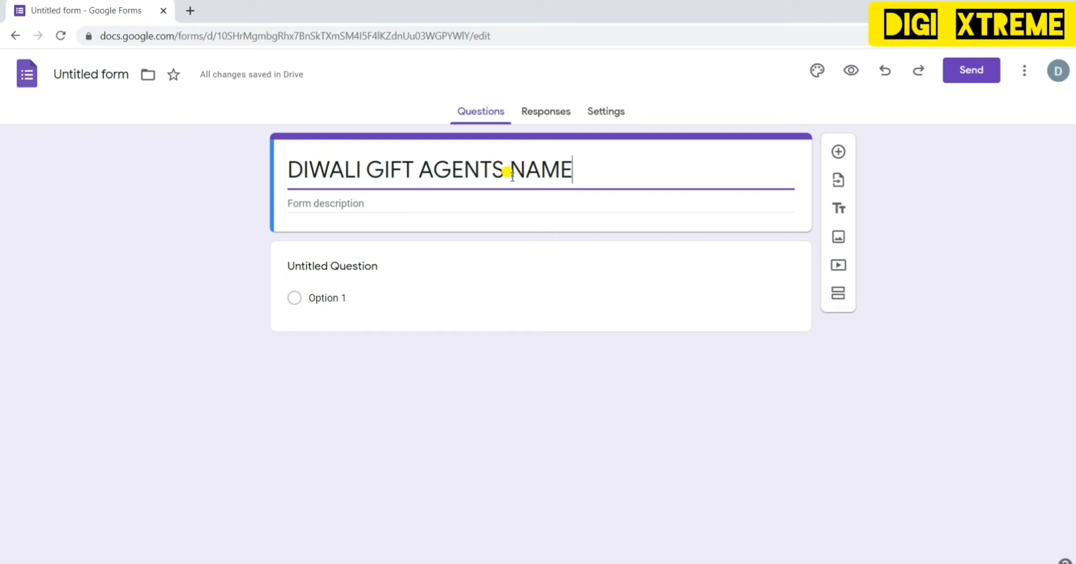
- Add the form description 'Fill the below details to get your Diwali gift.'
{"action": "left_click", "coordinate": [426, 202]}
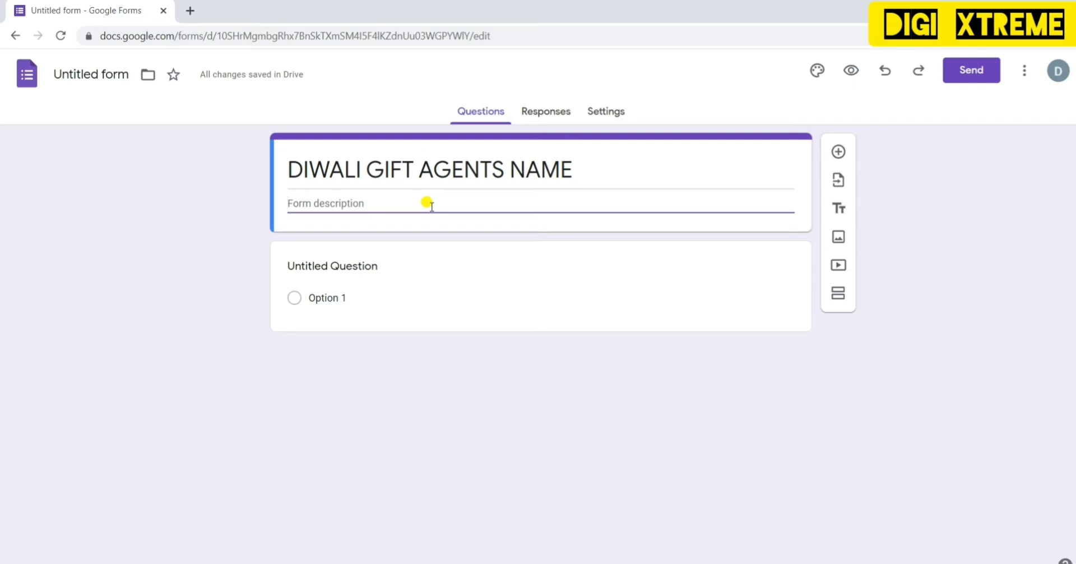
{"action": "type", "text": "Fill the na"}
{"action": "key", "text": "BackSpace"}
{"action": "key", "text": "BackSpace"}
{"action": "type", "text": "below"}
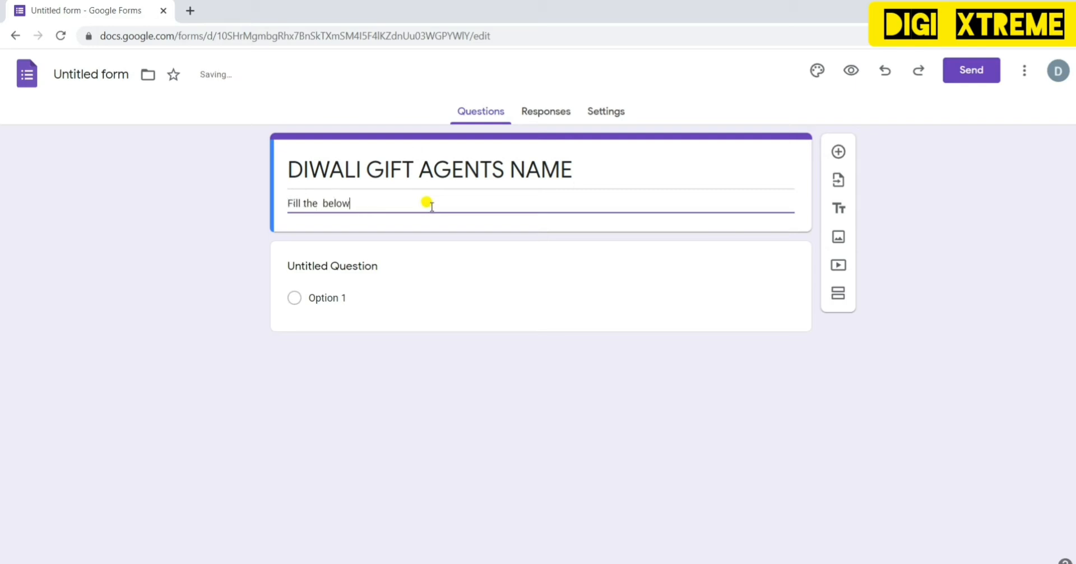
{"action": "type", "text": " details to get  your d"}
{"action": "key", "text": "BackSpace"}
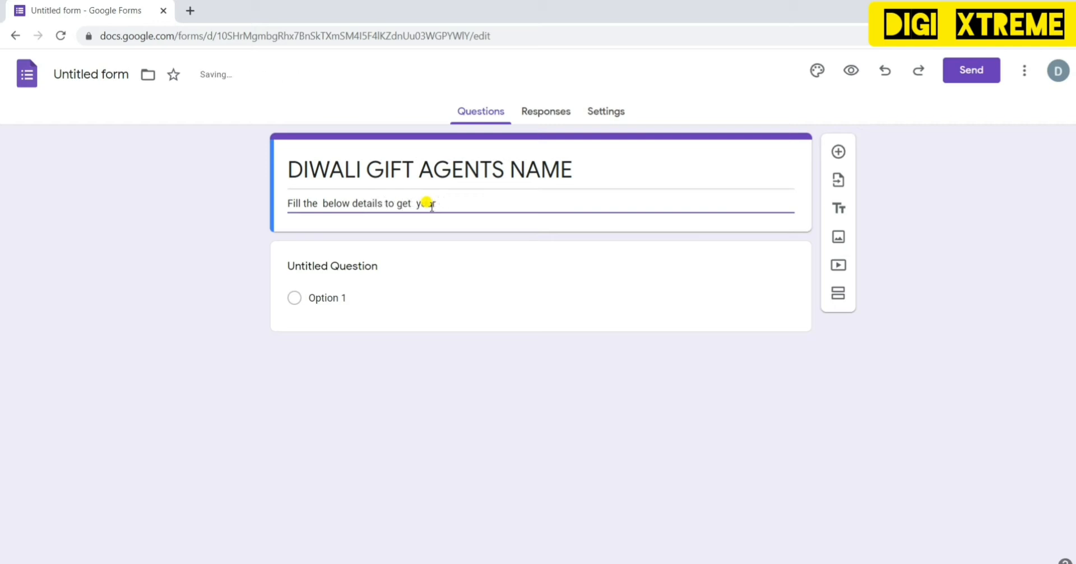
{"action": "type", "text": "Di"}
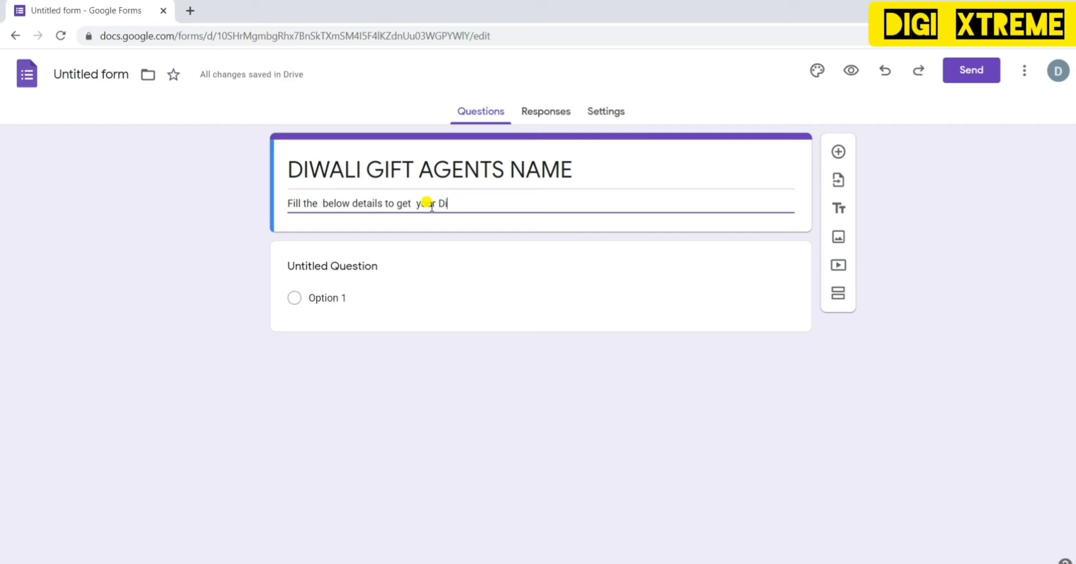
{"action": "type", "text": "wali gift."}
{"action": "left_click", "coordinate": [430, 283]}
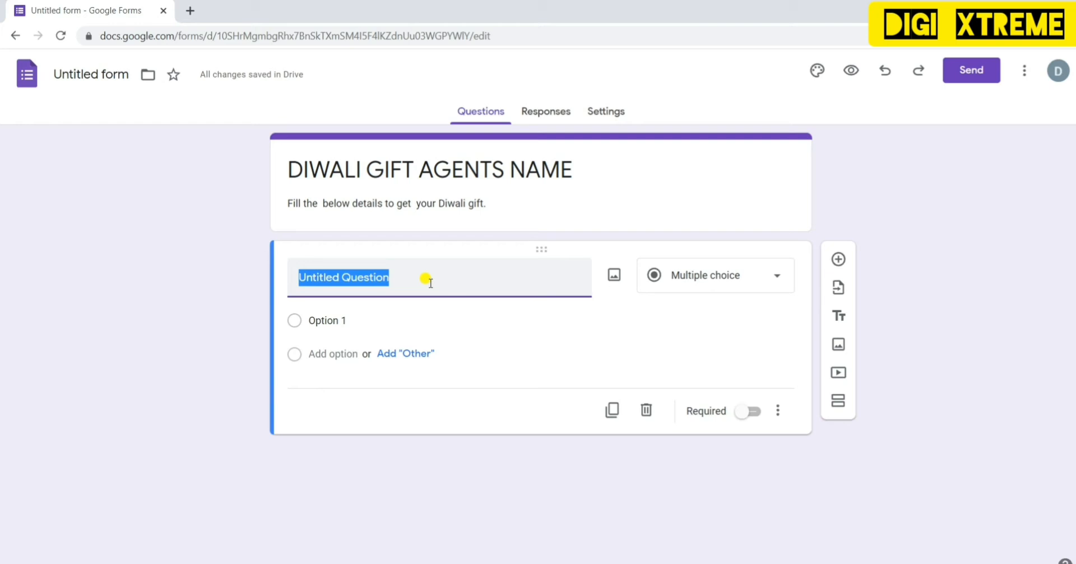
- Title the first question NAME, make it Short answer, and mark it required
{"action": "type", "text": "name"}
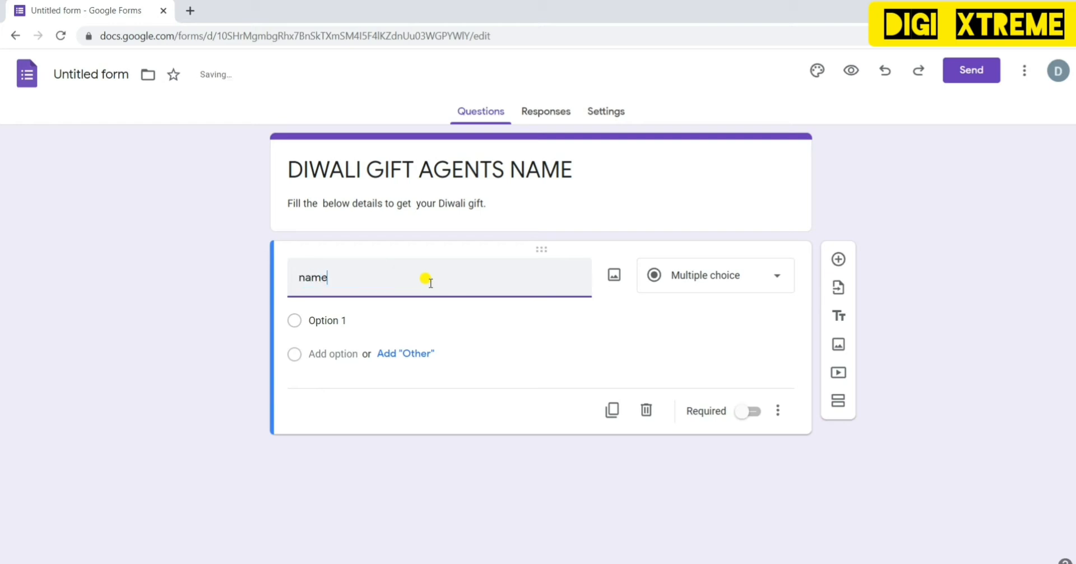
{"action": "key", "text": "BackSpace"}
{"action": "key", "text": "BackSpace"}
{"action": "key", "text": "BackSpace"}
{"action": "key", "text": "BackSpace"}
{"action": "type", "text": "NAME"}
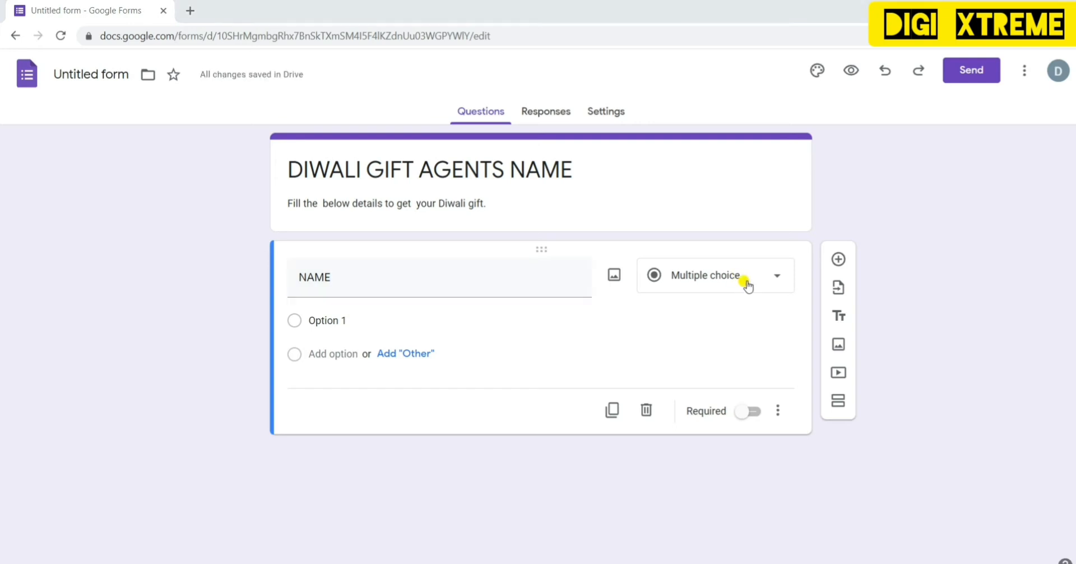
{"action": "left_click", "coordinate": [764, 282]}
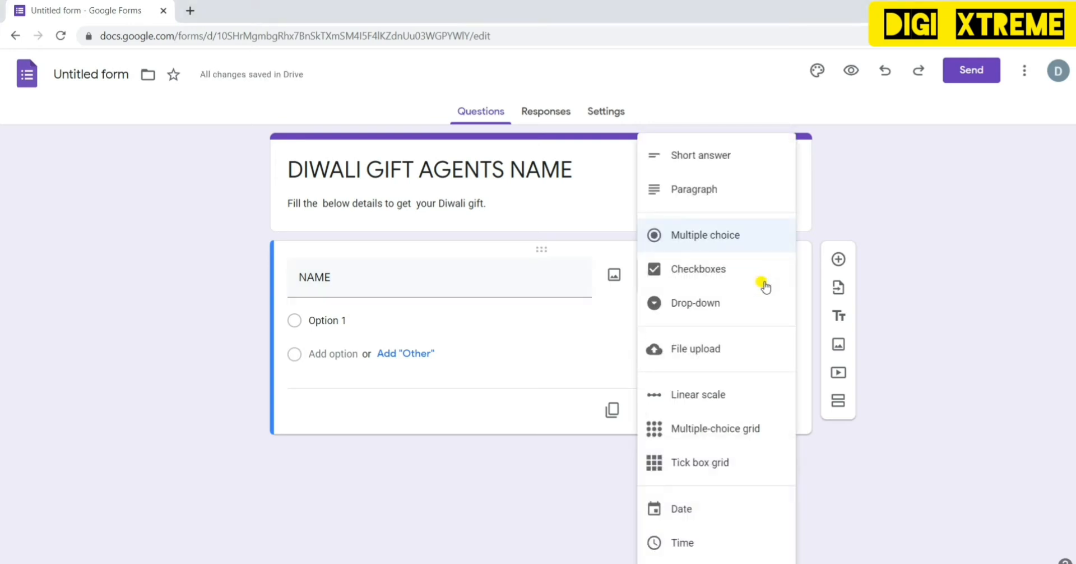
{"action": "left_click", "coordinate": [735, 160]}
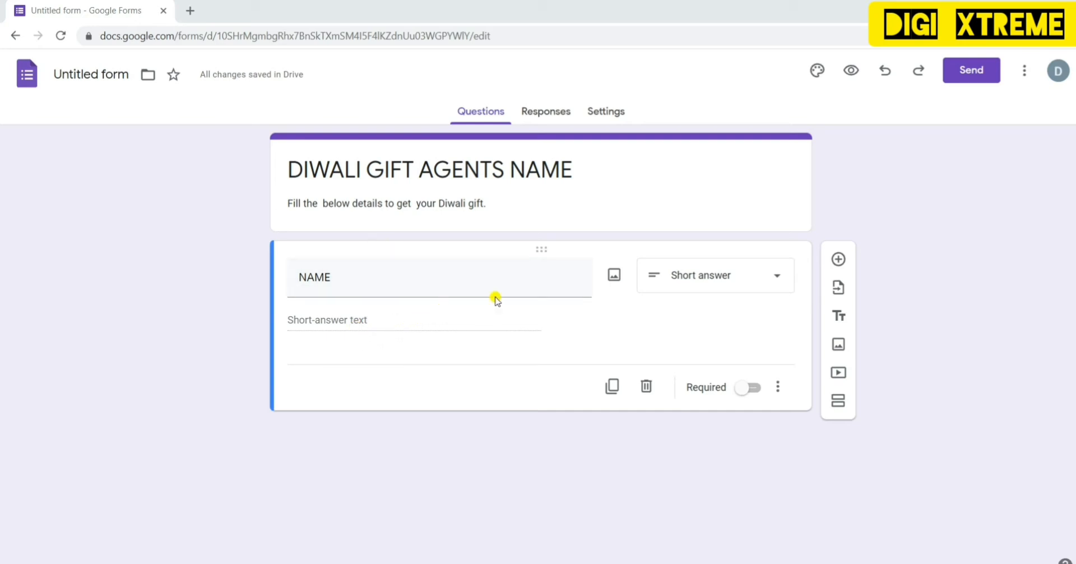
{"action": "left_click", "coordinate": [754, 389]}
- Add the description 'MENTION YOUR FULL NAME' to the NAME question
{"action": "left_click", "coordinate": [778, 385]}
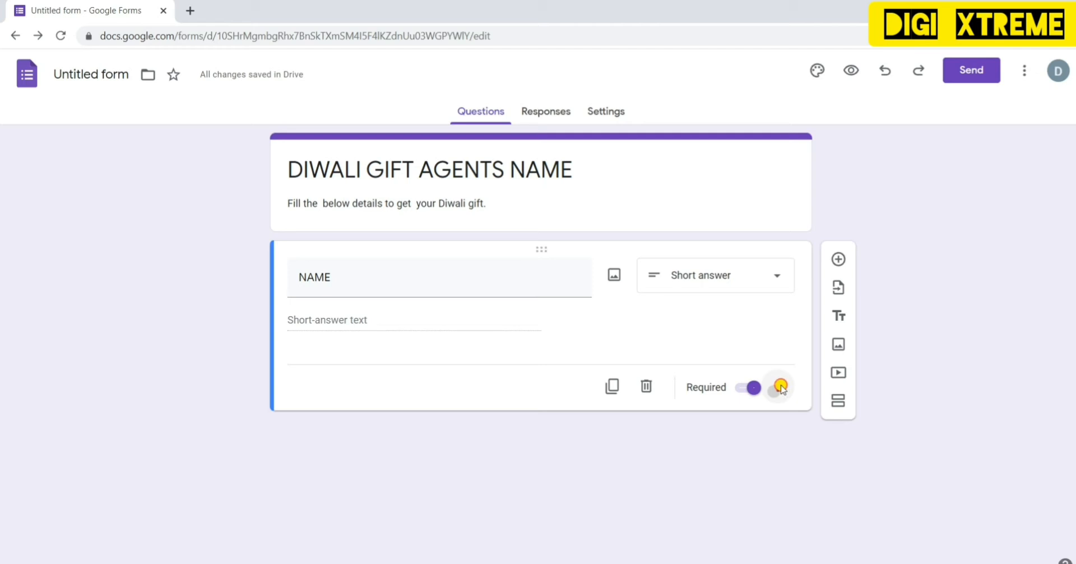
{"action": "left_click", "coordinate": [782, 387]}
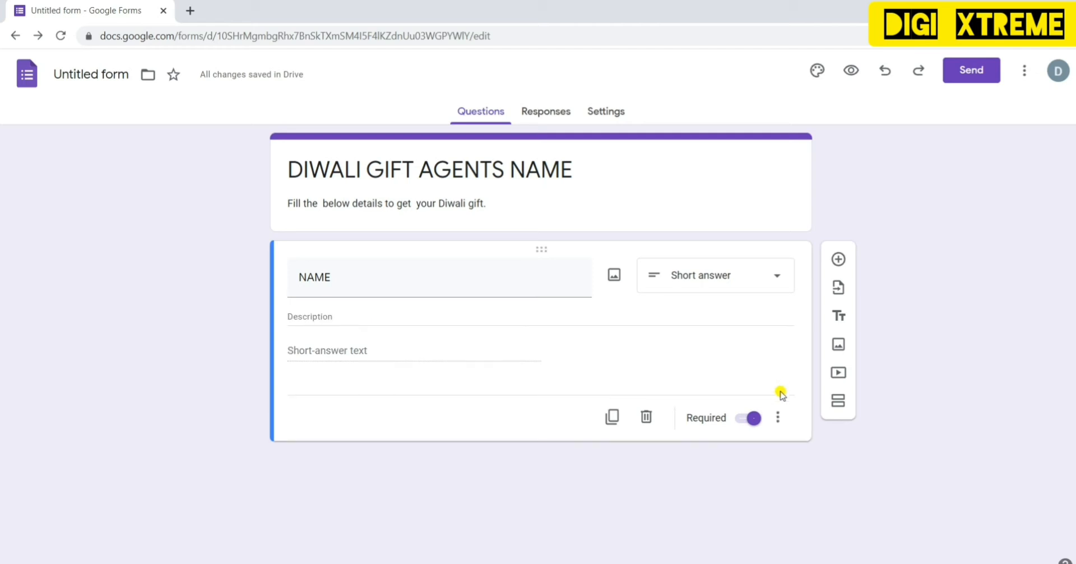
{"action": "left_click", "coordinate": [776, 418]}
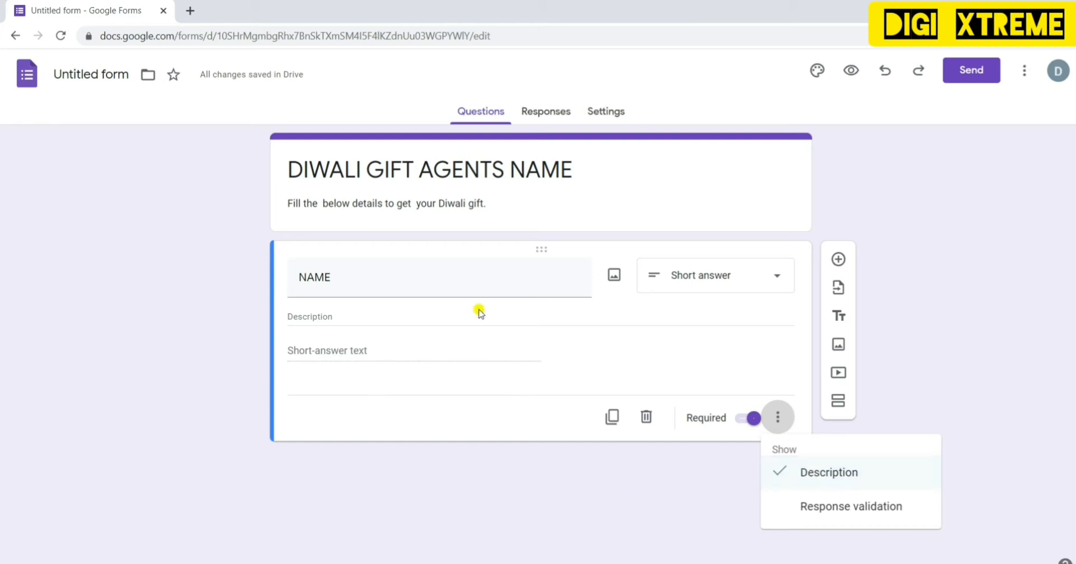
{"action": "left_click", "coordinate": [447, 316]}
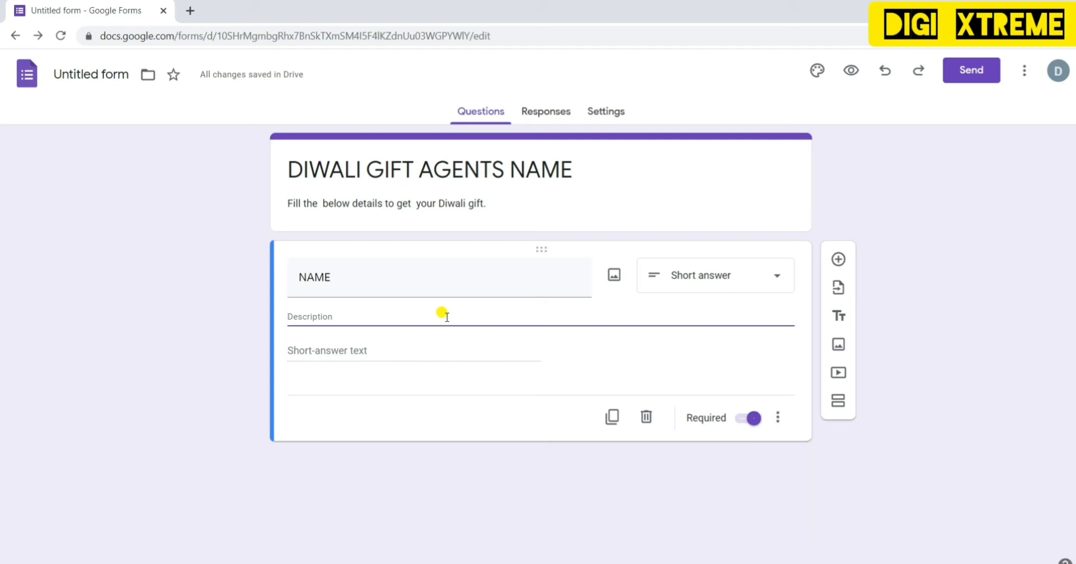
{"action": "type", "text": "M"}
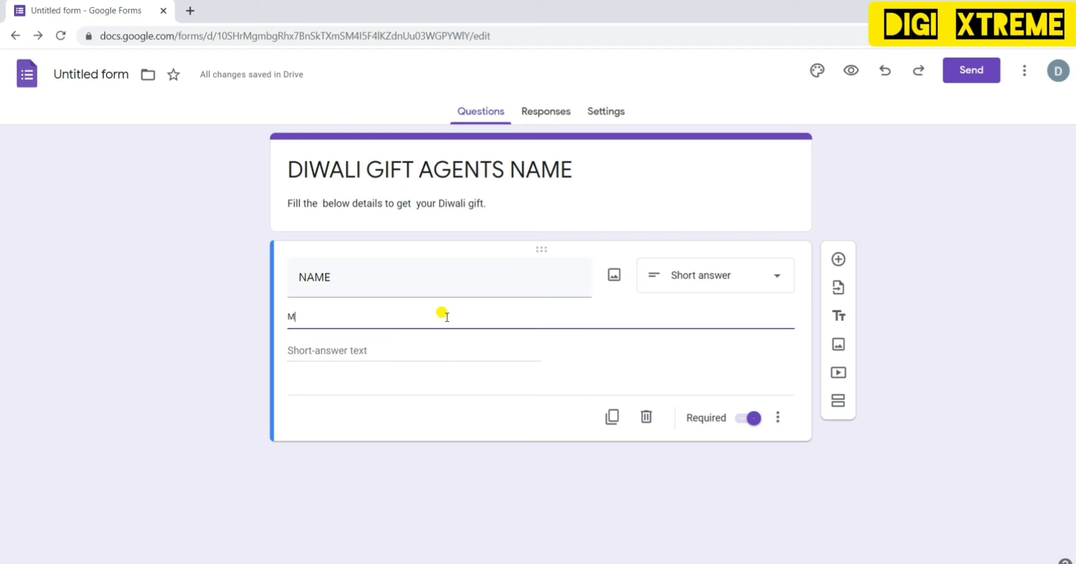
{"action": "type", "text": "ENTIO"}
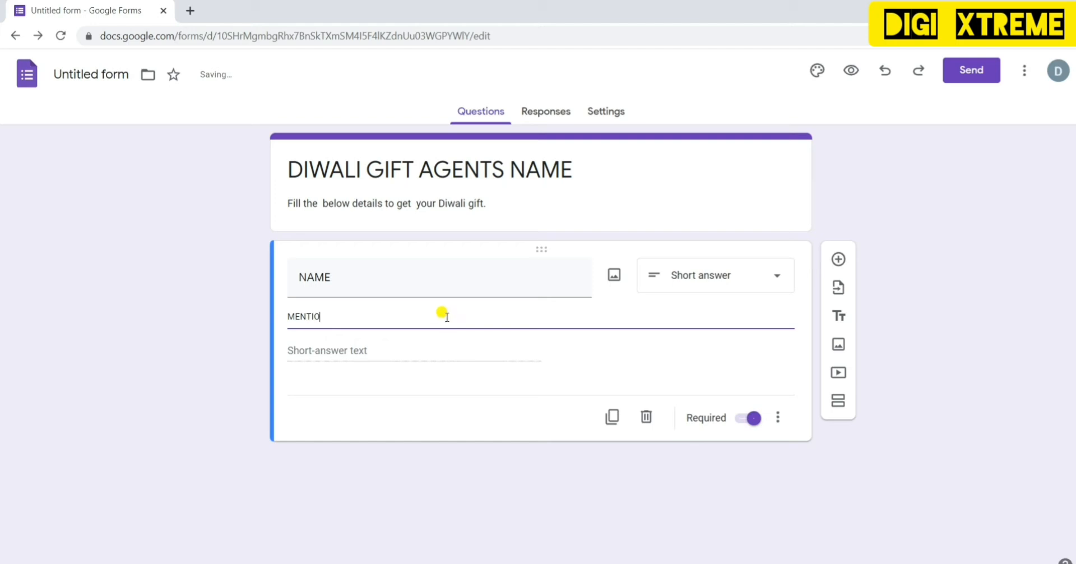
{"action": "type", "text": "N YOUR"}
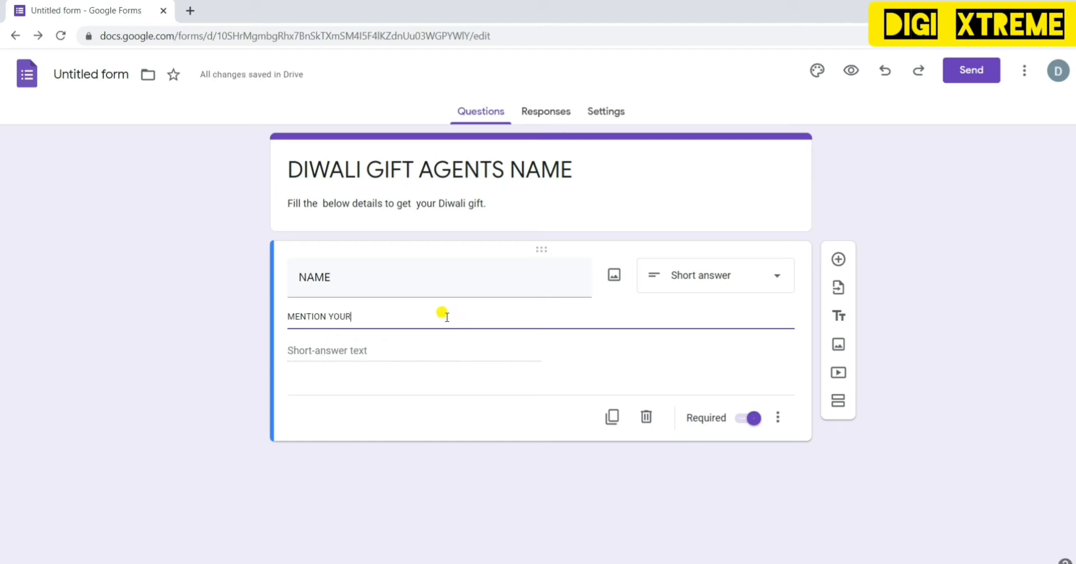
{"action": "type", "text": " FU"}
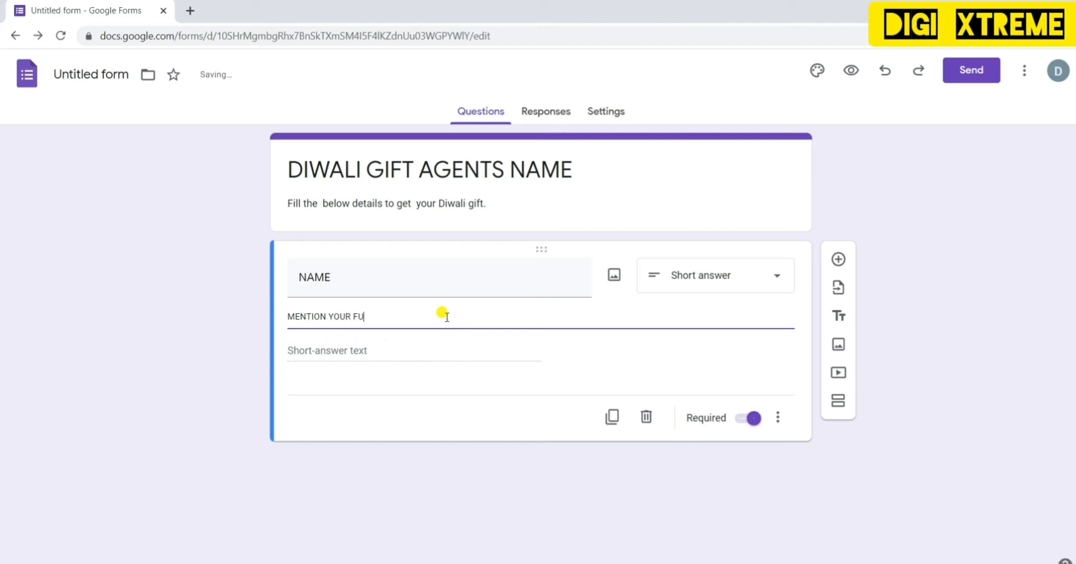
{"action": "type", "text": "LL NAME"}
{"action": "left_click", "coordinate": [778, 417]}
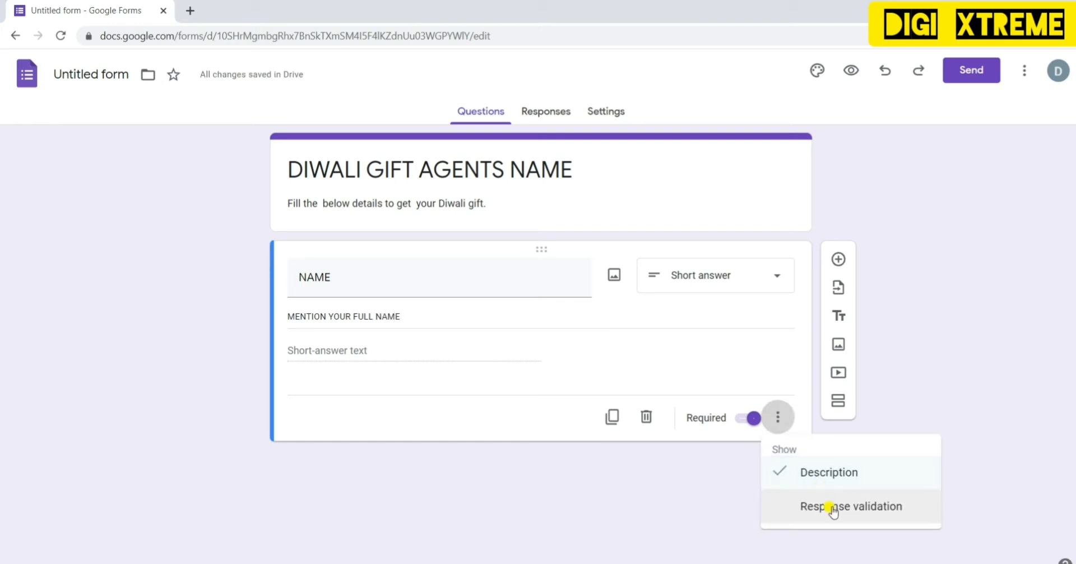
- Give NAME Text response validation with custom error text 'INVALID ENTRY'
{"action": "left_click", "coordinate": [837, 508]}
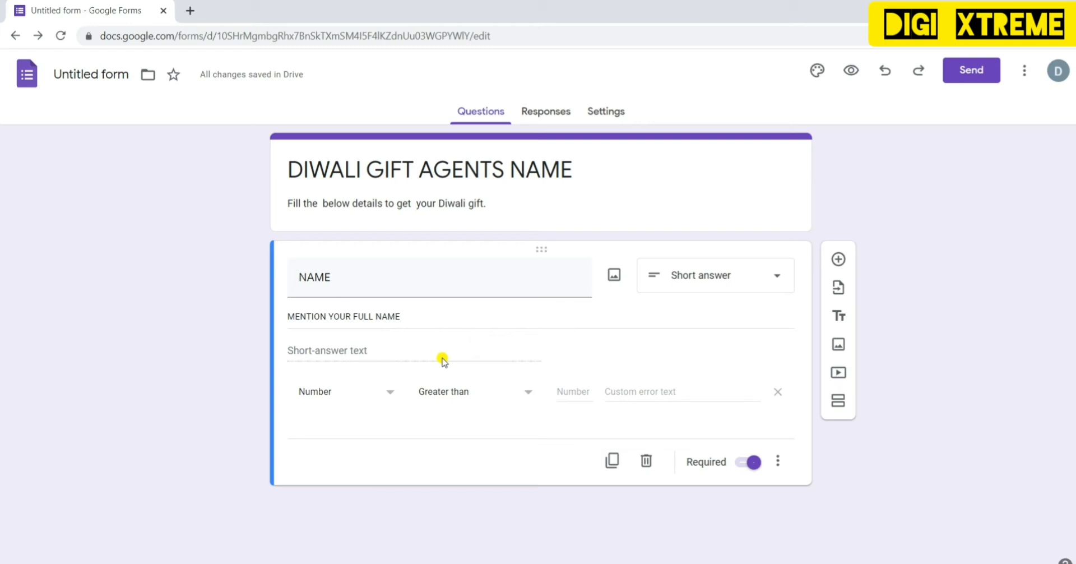
{"action": "left_click", "coordinate": [376, 392]}
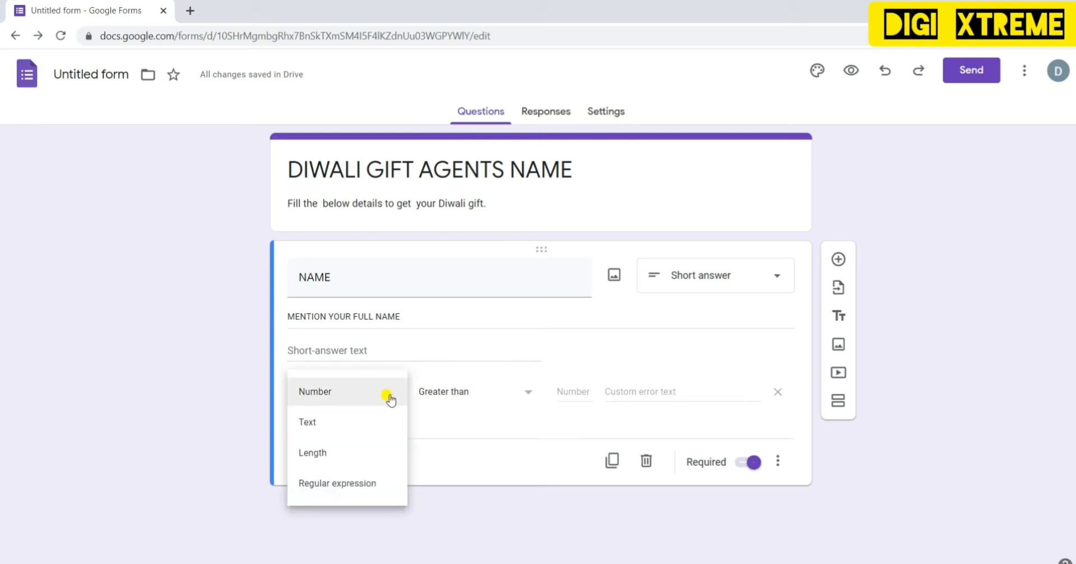
{"action": "left_click", "coordinate": [363, 427]}
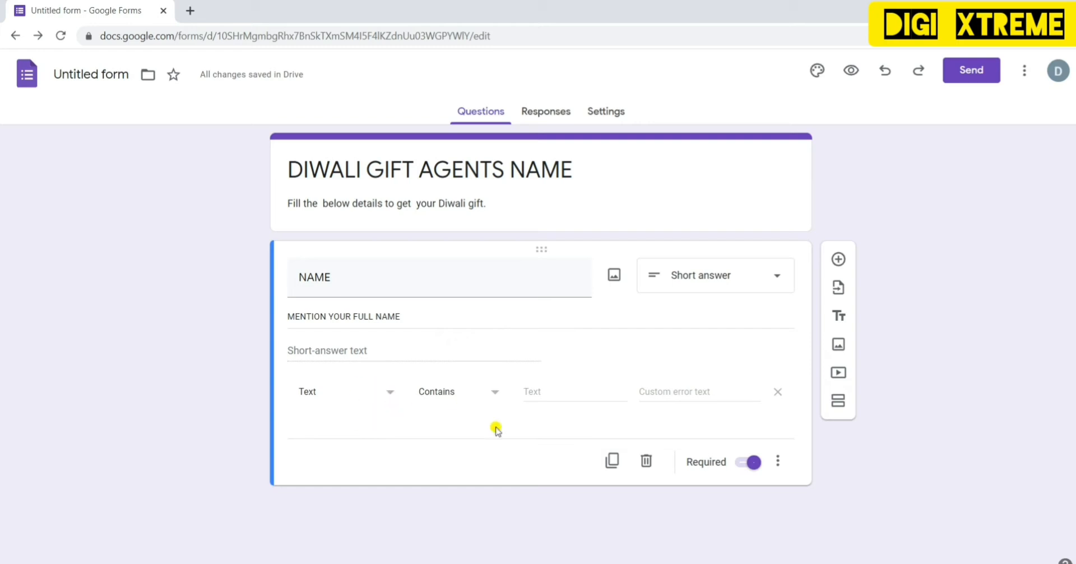
{"action": "left_click", "coordinate": [651, 391]}
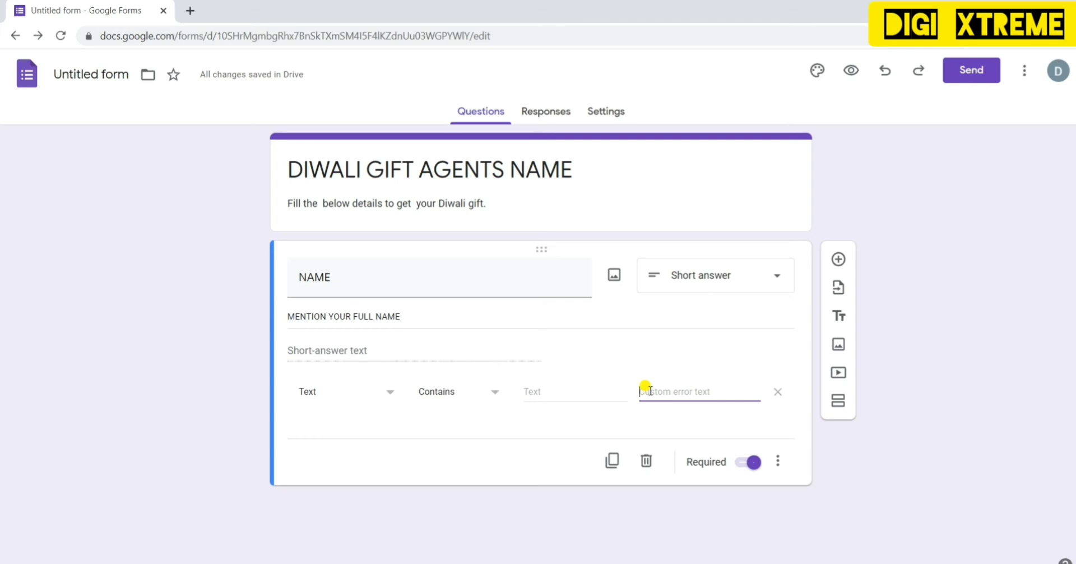
{"action": "type", "text": "INVALID N"}
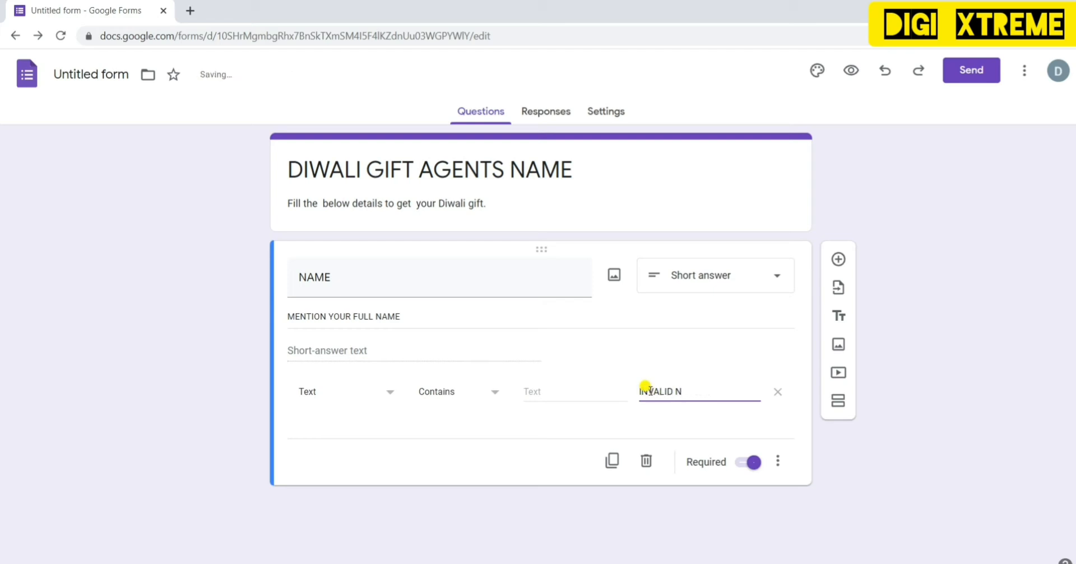
{"action": "key", "text": "BackSpace"}
{"action": "type", "text": "ENTRY"}
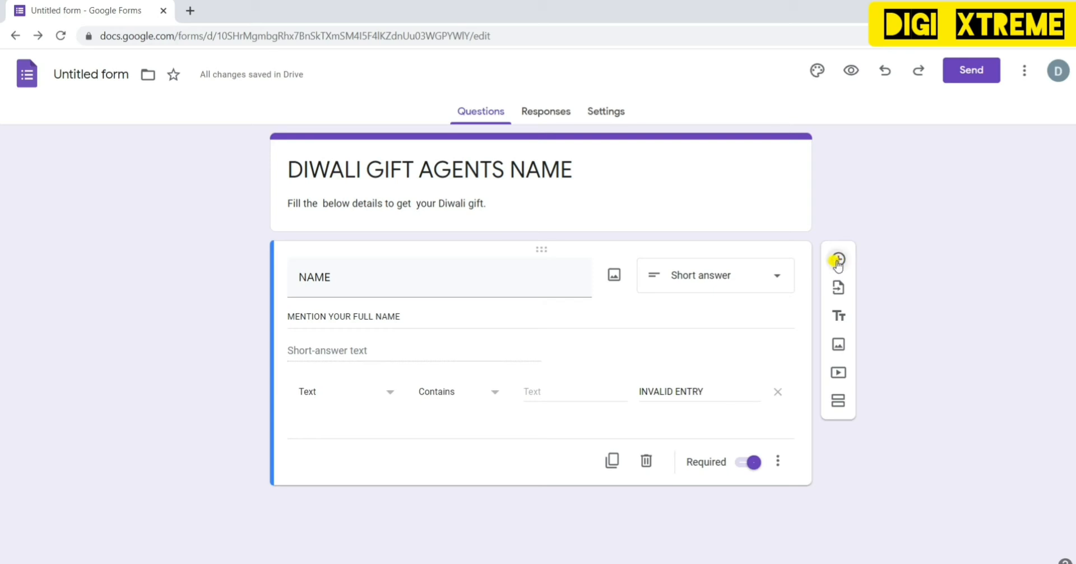
- Add a second question below NAME titled 'MOBILE NUMBER'
{"action": "left_click", "coordinate": [838, 259]}
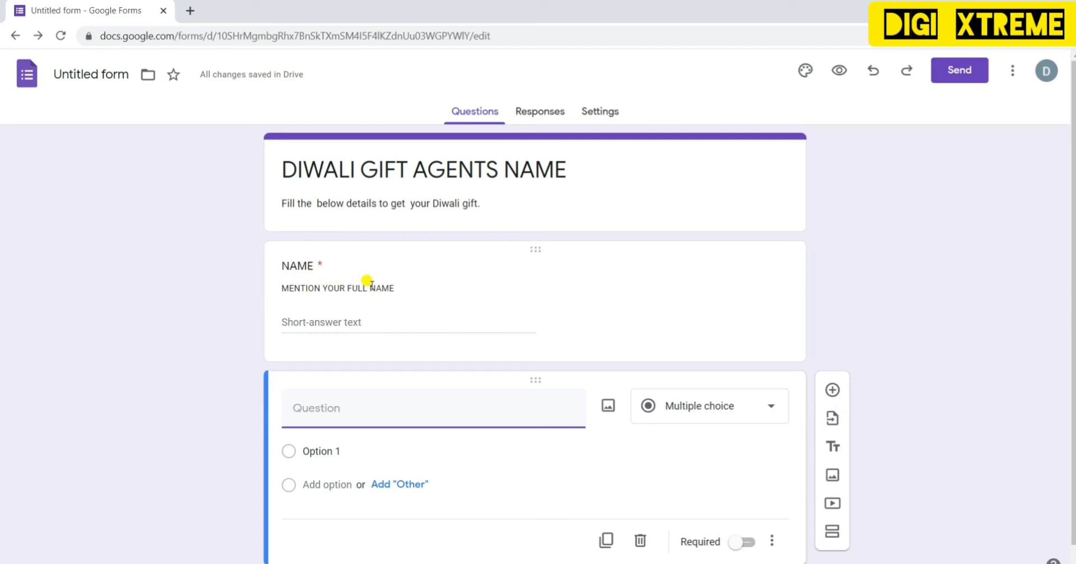
{"action": "left_click", "coordinate": [468, 420]}
{"action": "type", "text": "M"}
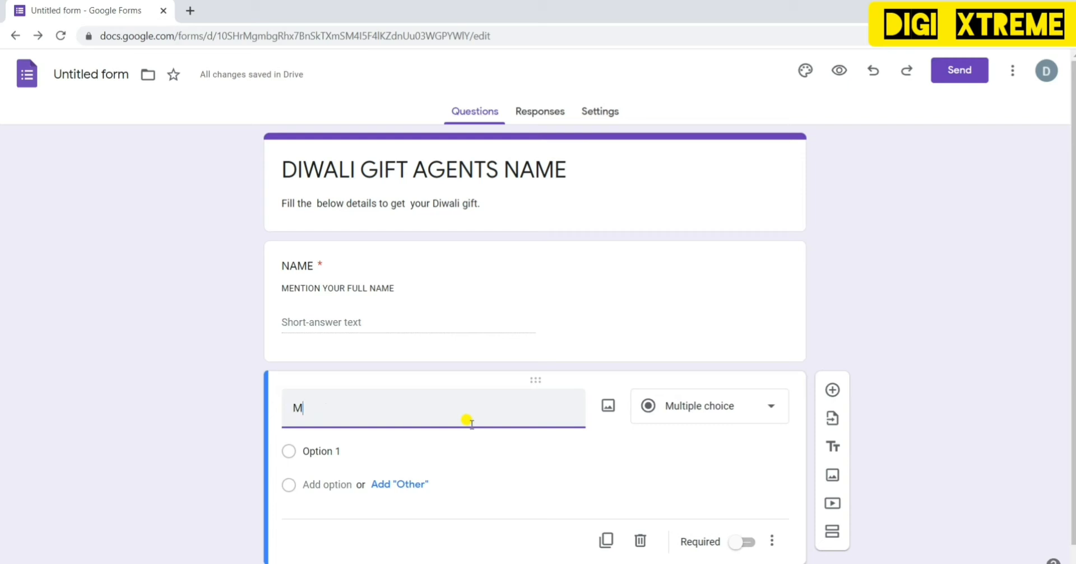
{"action": "type", "text": "OBILE"}
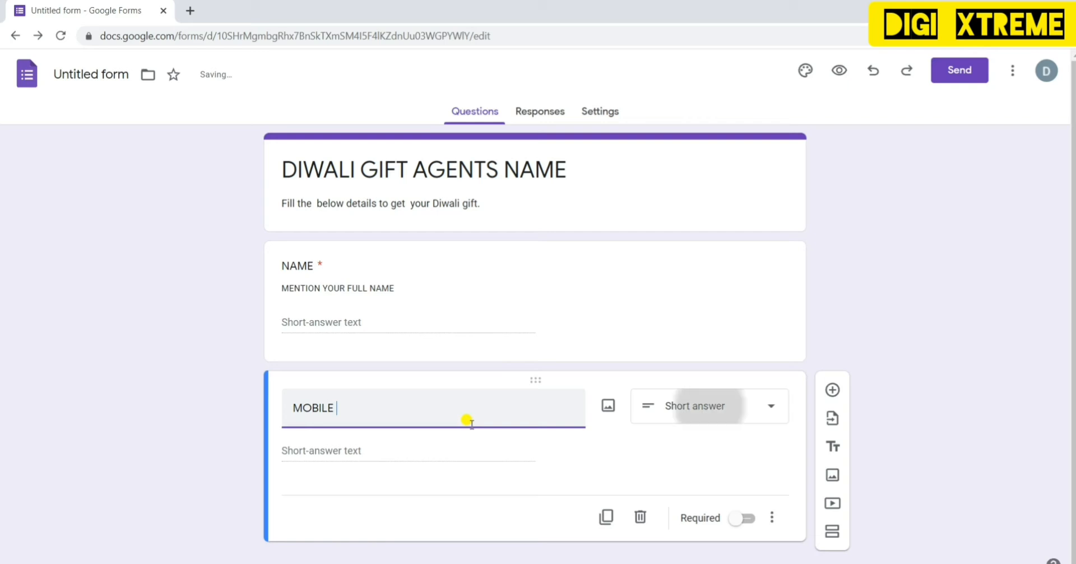
{"action": "type", "text": " NUMBER"}
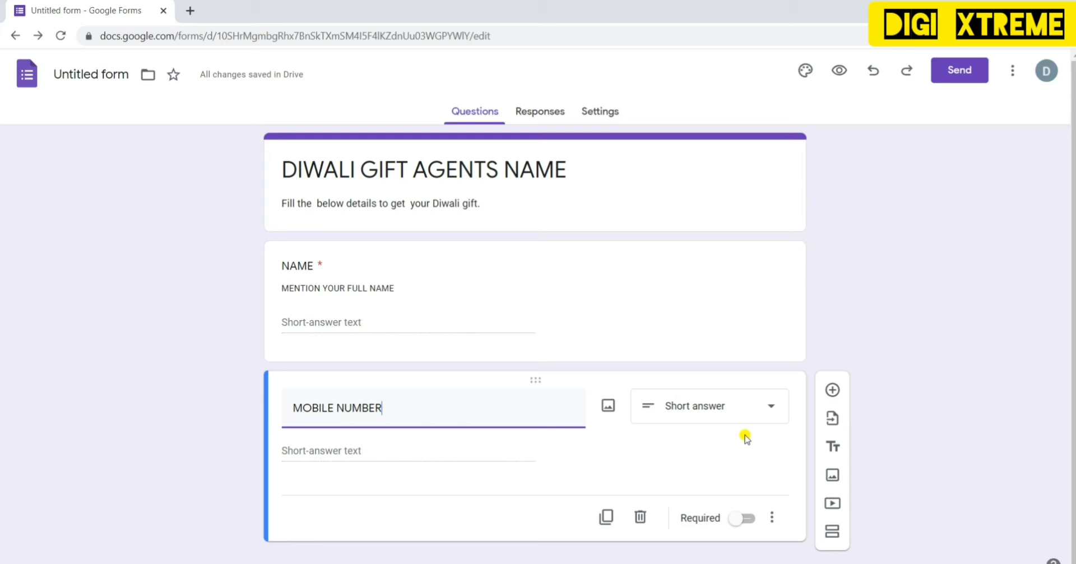
- Make MOBILE NUMBER required and add a description field to it
{"action": "left_click", "coordinate": [713, 449]}
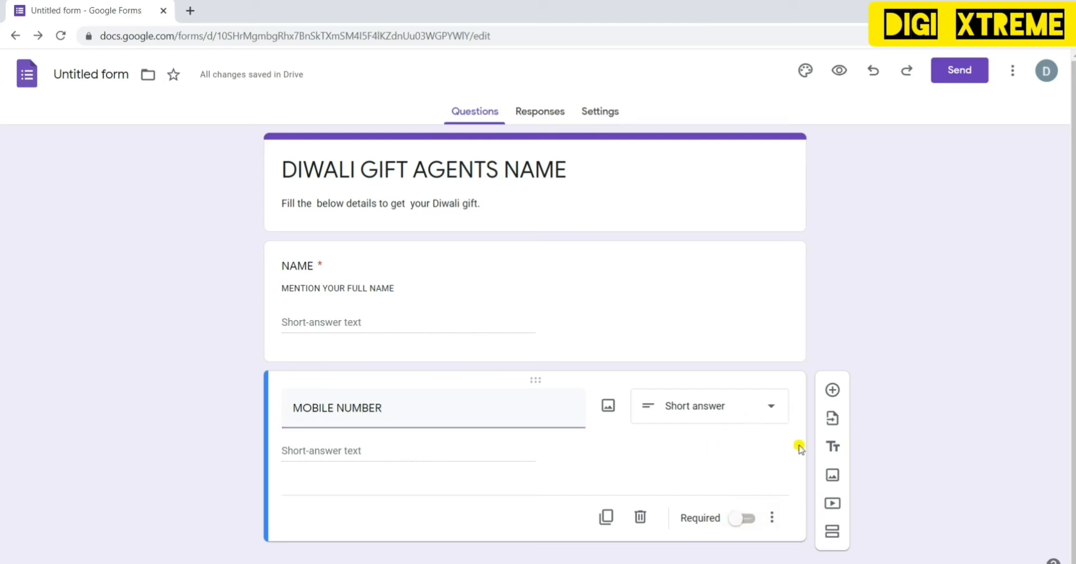
{"action": "left_click", "coordinate": [757, 518]}
{"action": "left_click", "coordinate": [745, 521]}
{"action": "left_click", "coordinate": [758, 518]}
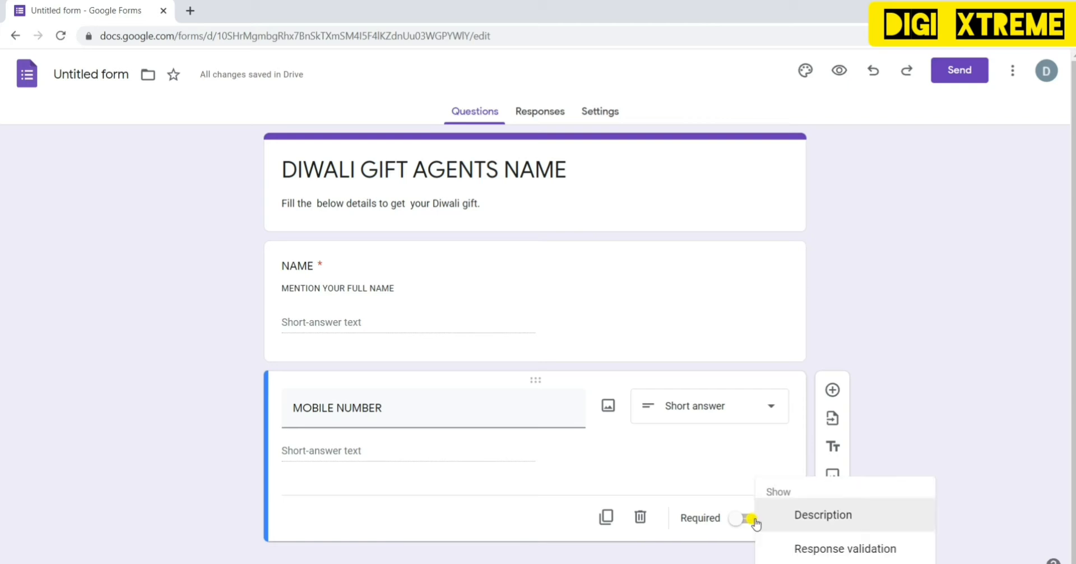
{"action": "left_click", "coordinate": [743, 521]}
{"action": "left_click", "coordinate": [743, 522]}
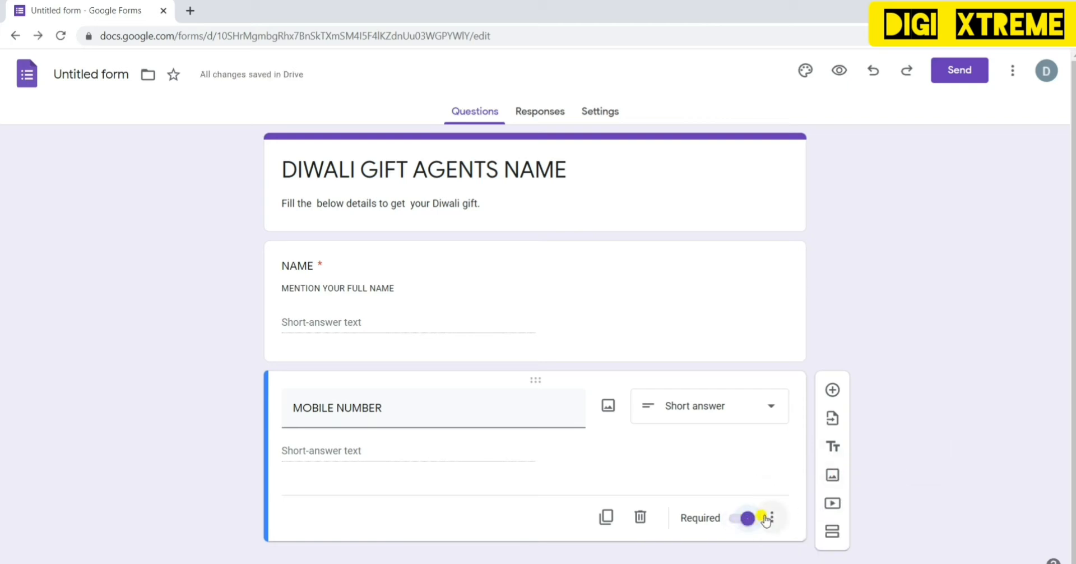
{"action": "left_click", "coordinate": [769, 518]}
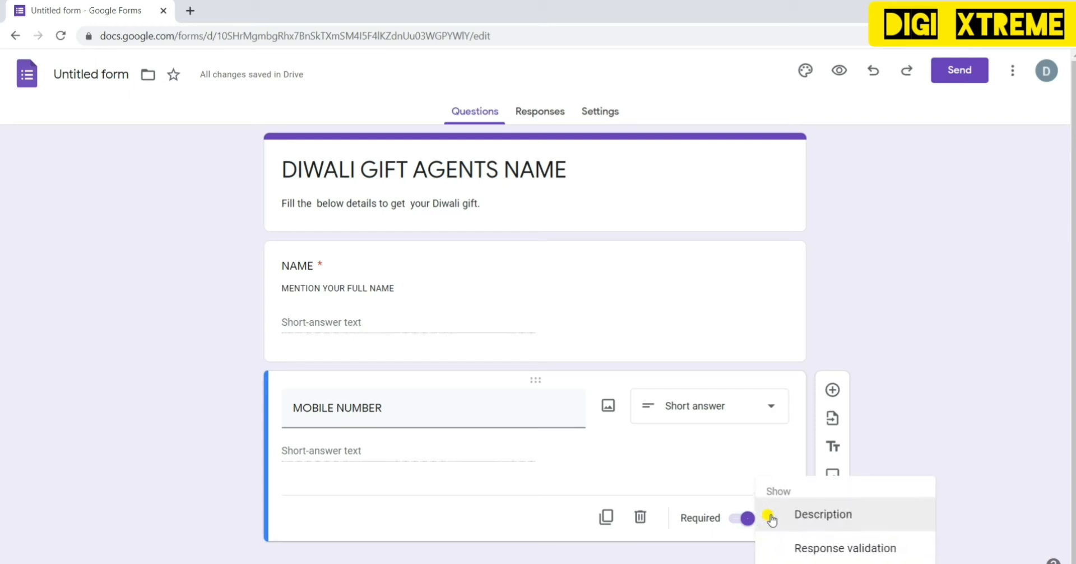
{"action": "left_click", "coordinate": [828, 519]}
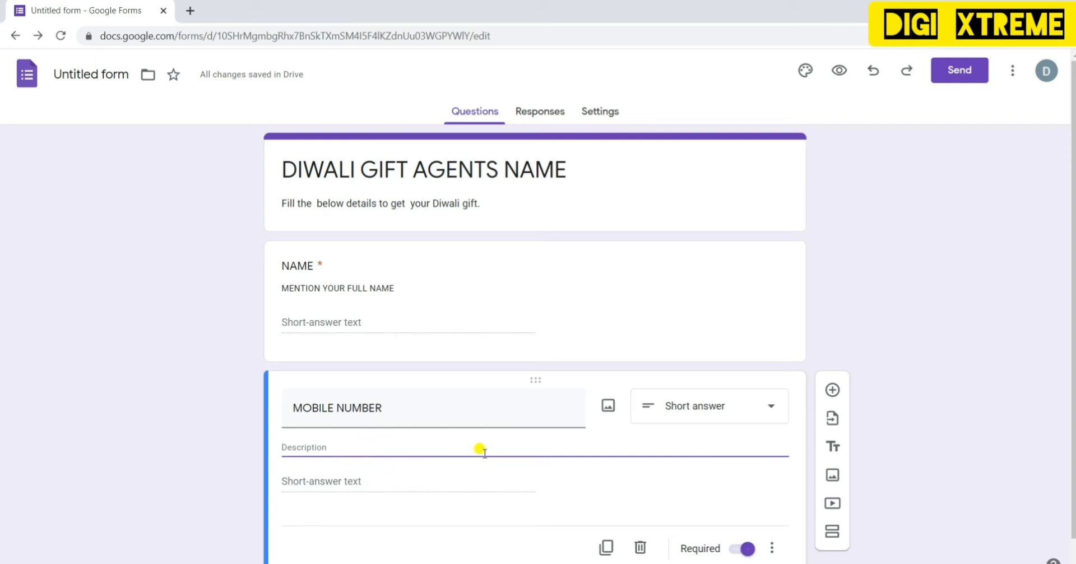
- Give MOBILE NUMBER Text response validation with custom error text 'INVALID ENTRY'
{"action": "left_click", "coordinate": [771, 549]}
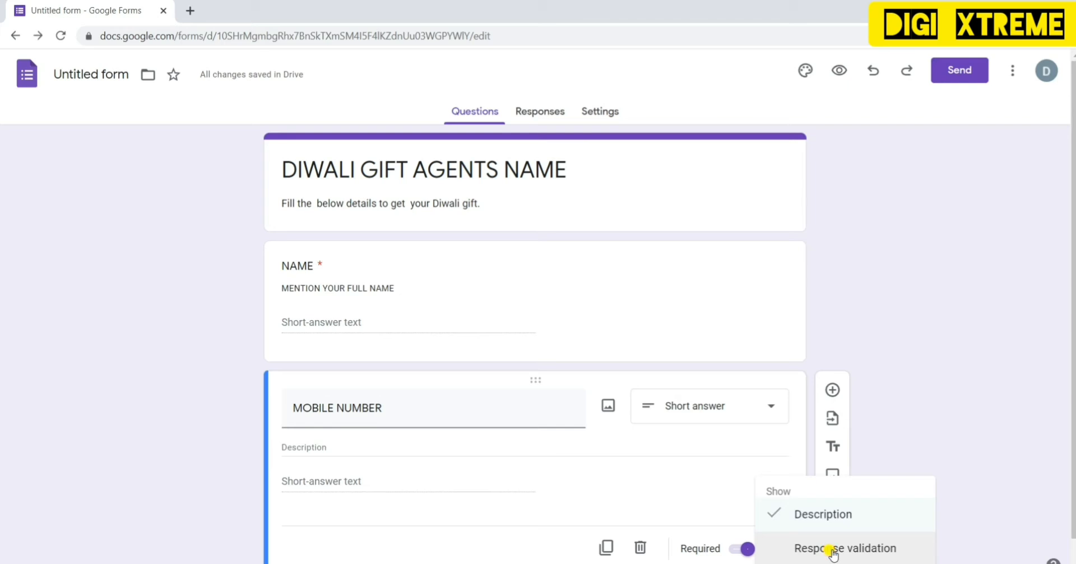
{"action": "left_click", "coordinate": [832, 549]}
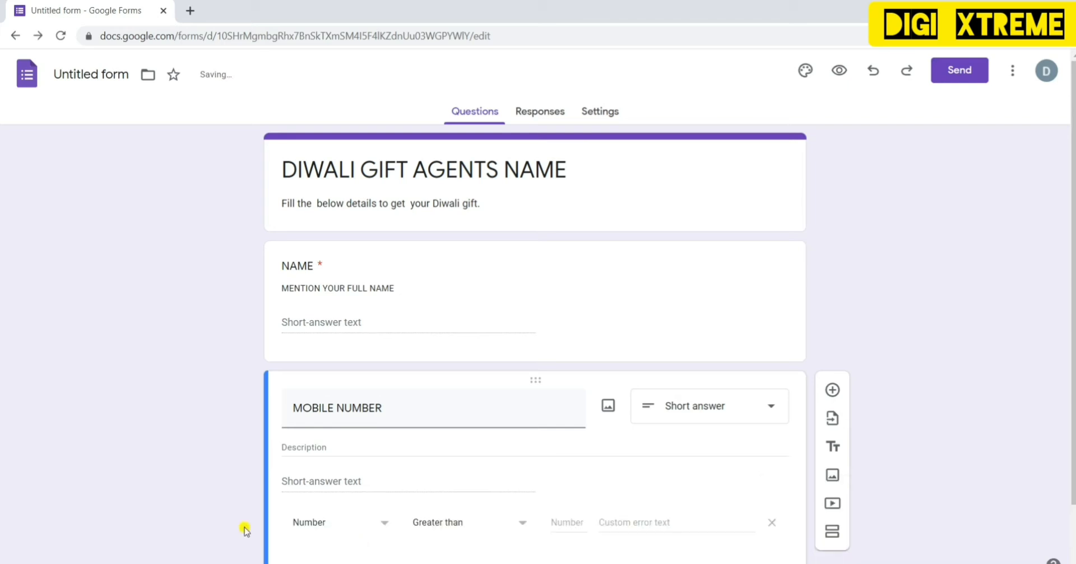
{"action": "left_click", "coordinate": [384, 524]}
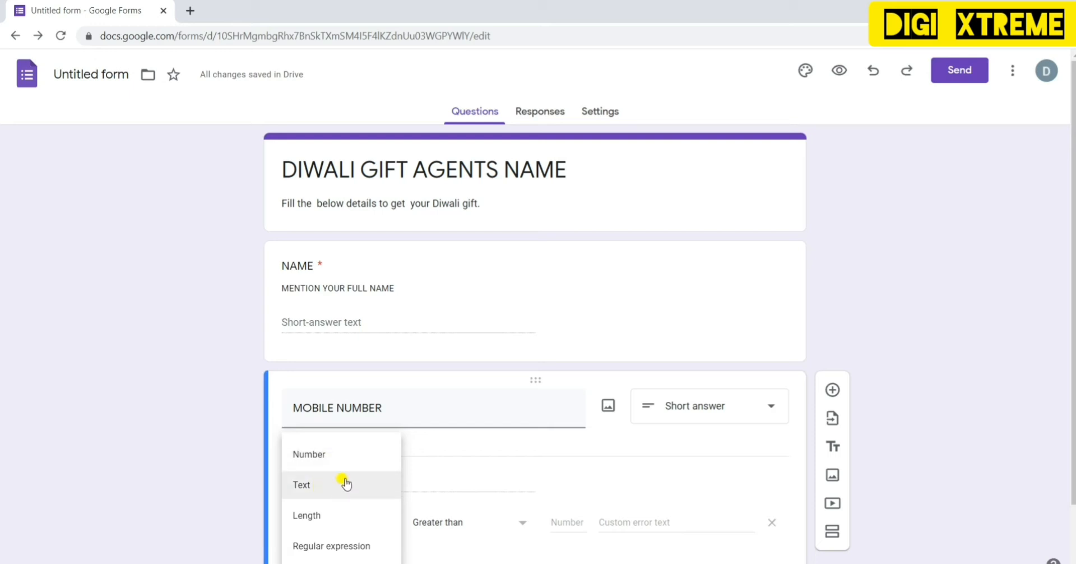
{"action": "left_click", "coordinate": [346, 483]}
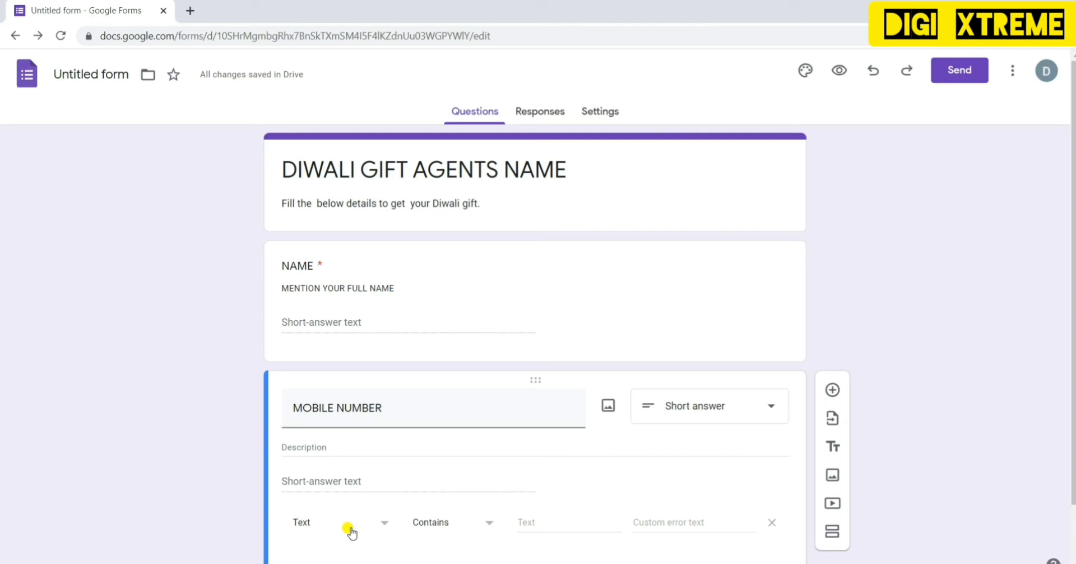
{"action": "left_click", "coordinate": [654, 522]}
{"action": "type", "text": "INV"}
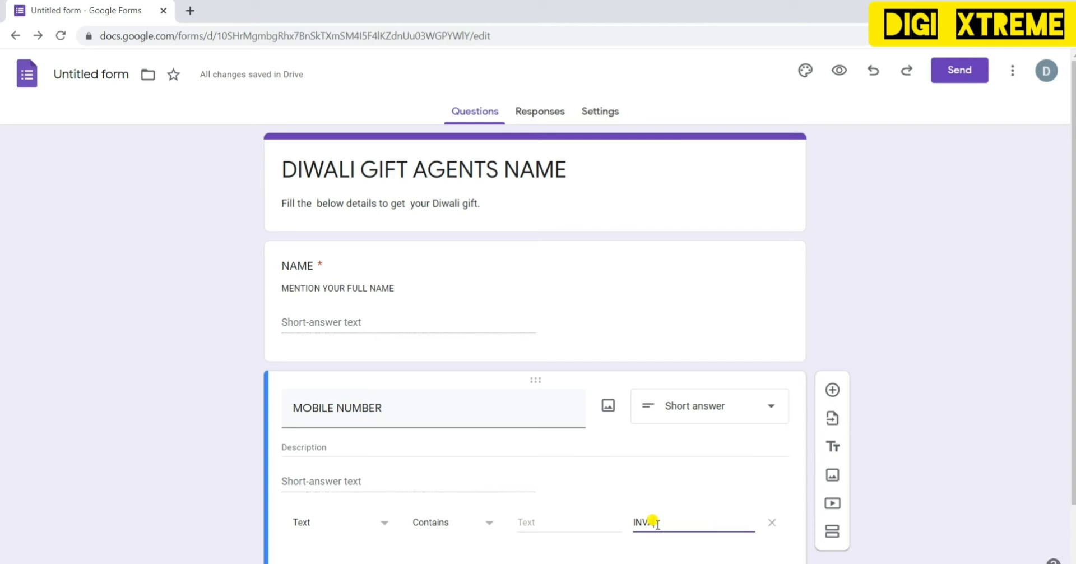
{"action": "type", "text": "ALID ENTRY"}
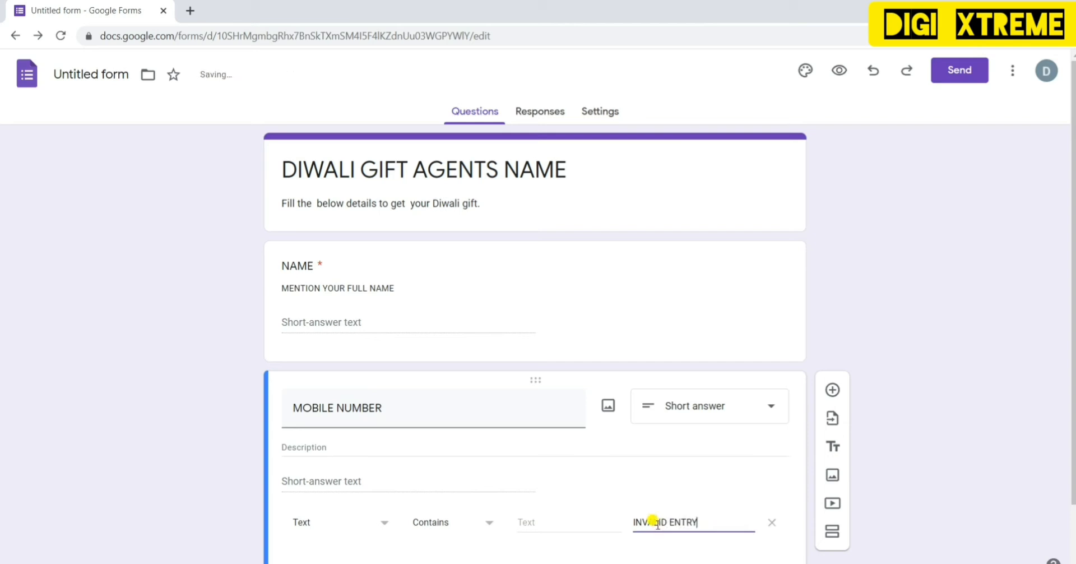
{"action": "left_click", "coordinate": [699, 469]}
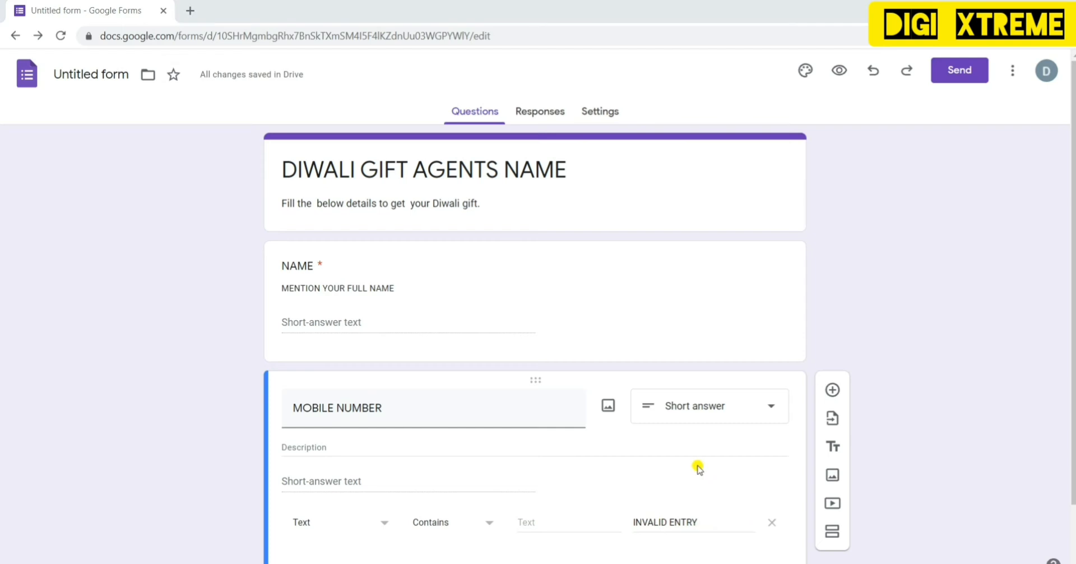
- Add a question below MOBILE NUMBER titled 'FULL ADRESS'
{"action": "left_click", "coordinate": [834, 391]}
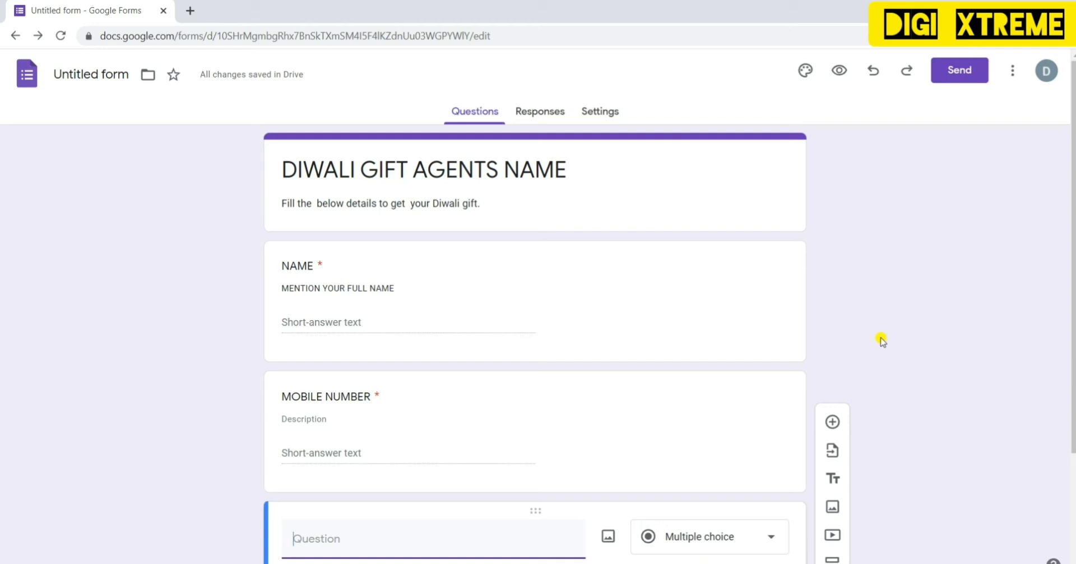
{"action": "type", "text": "ADRE"}
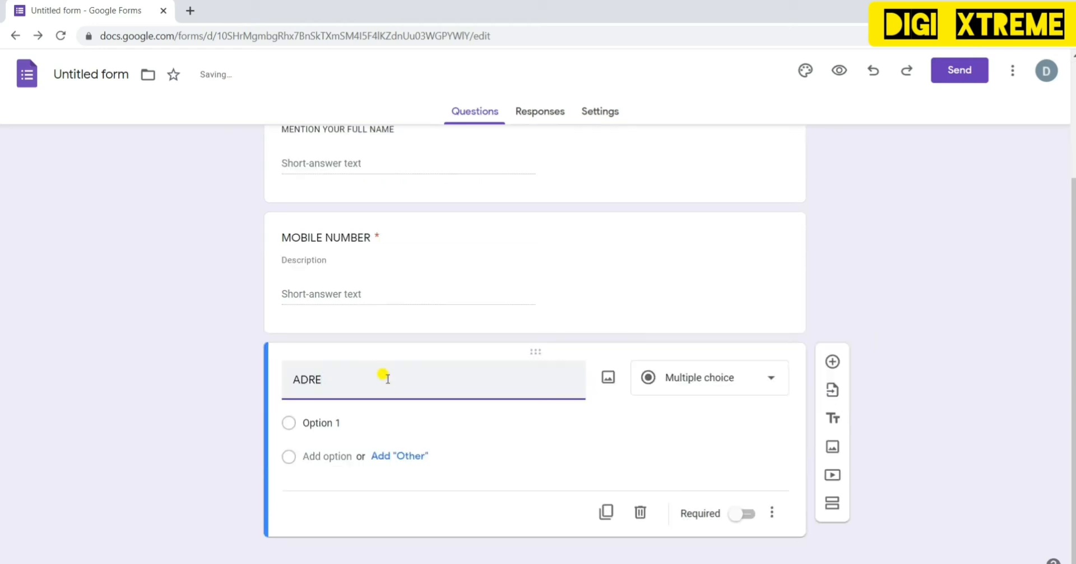
{"action": "key", "text": "BackSpace"}
{"action": "type", "text": "FULL ADR"}
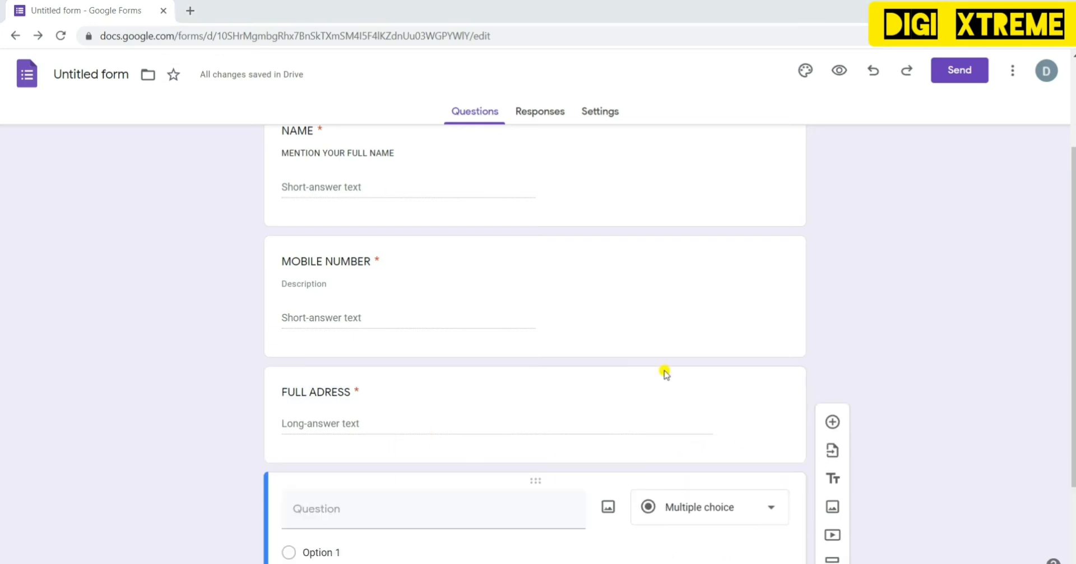
- Title the next question 'DATE' and change its type to Date
{"action": "left_click", "coordinate": [434, 515]}
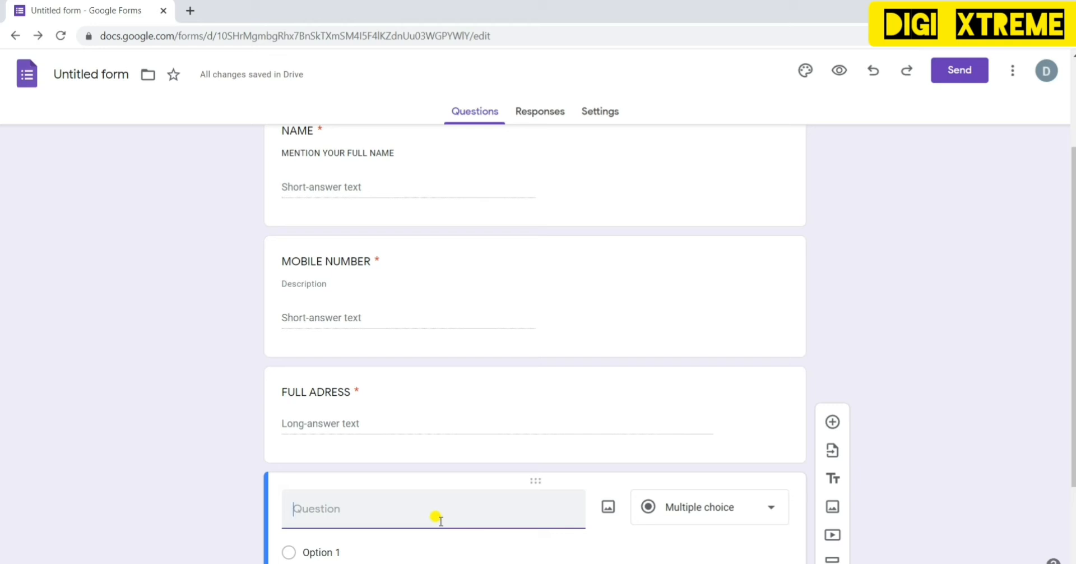
{"action": "type", "text": "DATE"}
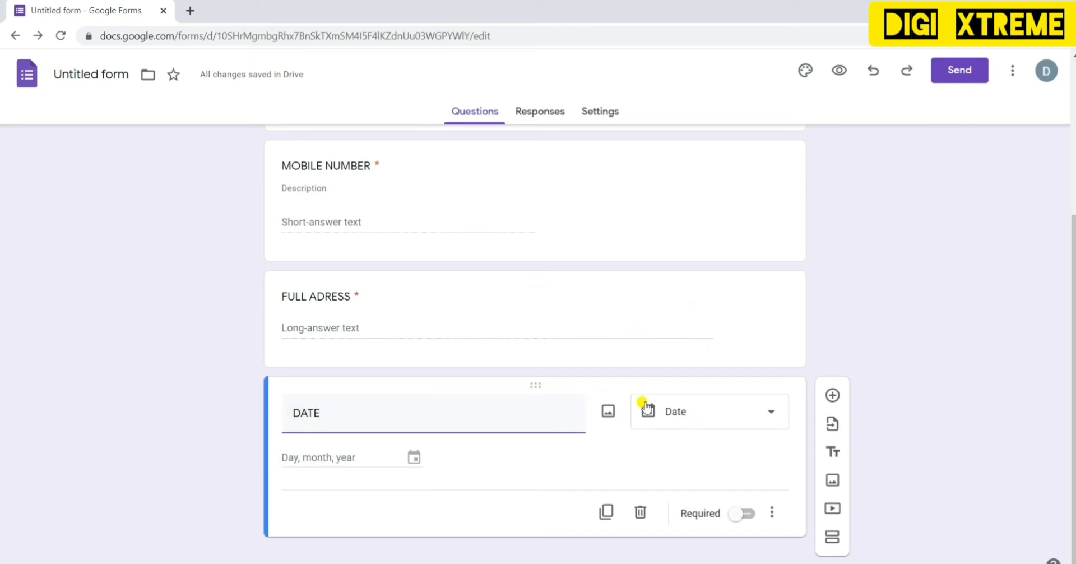
{"action": "left_click", "coordinate": [754, 416]}
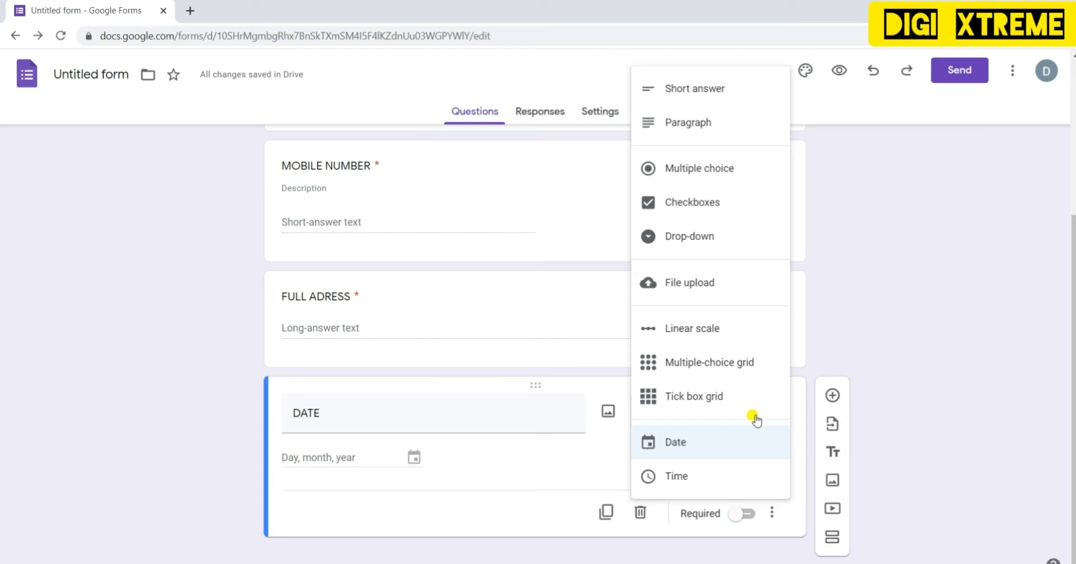
{"action": "left_click", "coordinate": [755, 420]}
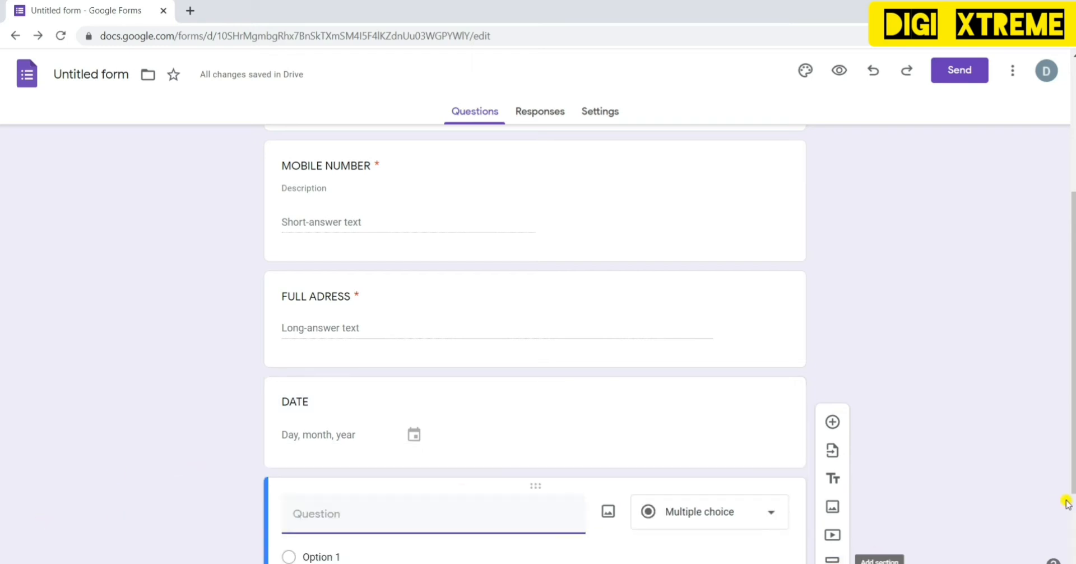
- Title the new question 'FILE' and make it a File upload question, accepting the Drive notice
{"action": "scroll", "coordinate": [1074, 507], "scroll_direction": "down", "scroll_amount": 2}
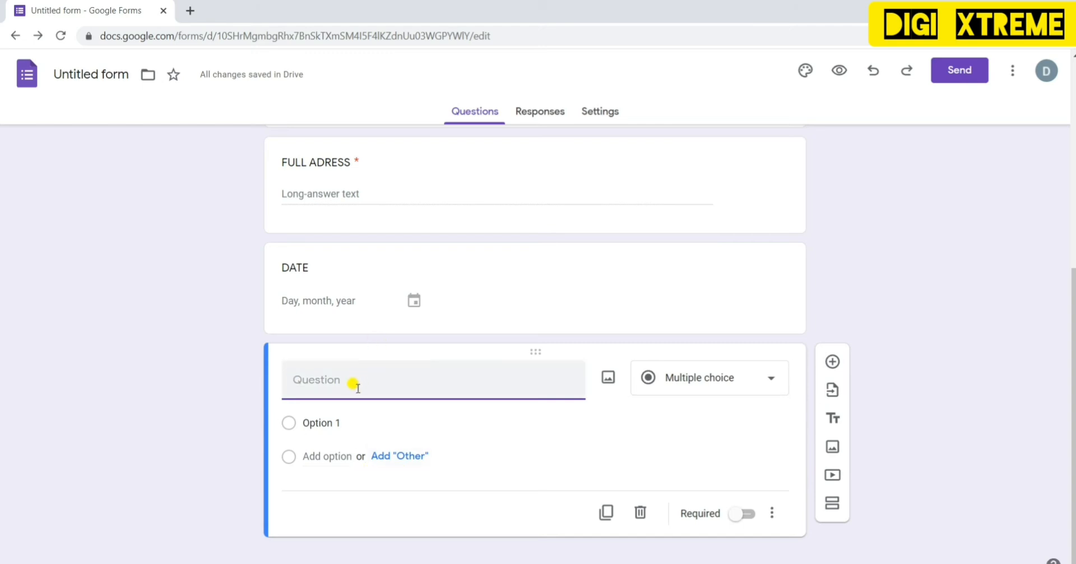
{"action": "type", "text": "FILE"}
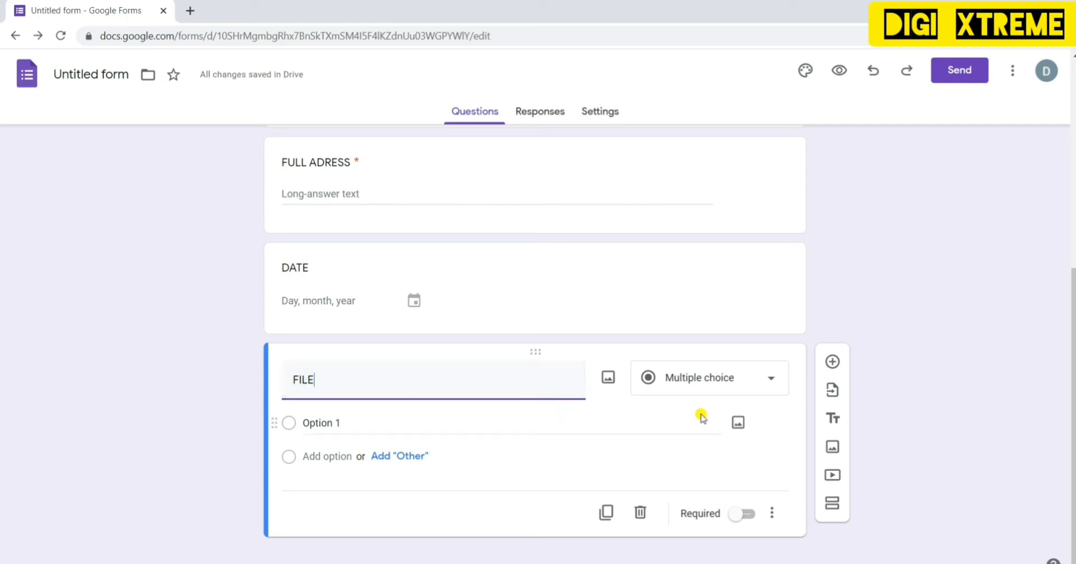
{"action": "left_click", "coordinate": [768, 386]}
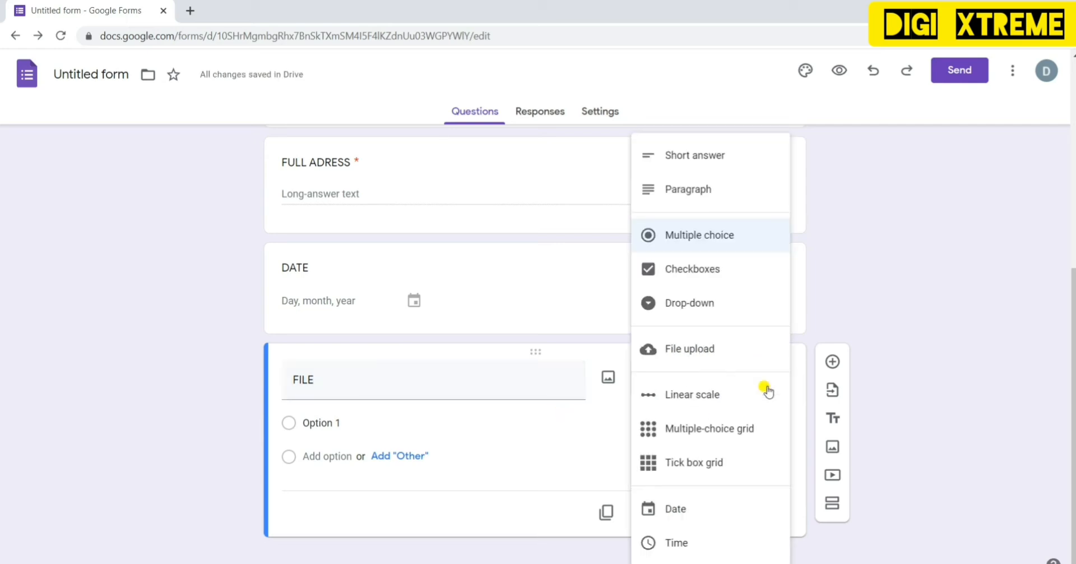
{"action": "left_click", "coordinate": [710, 351]}
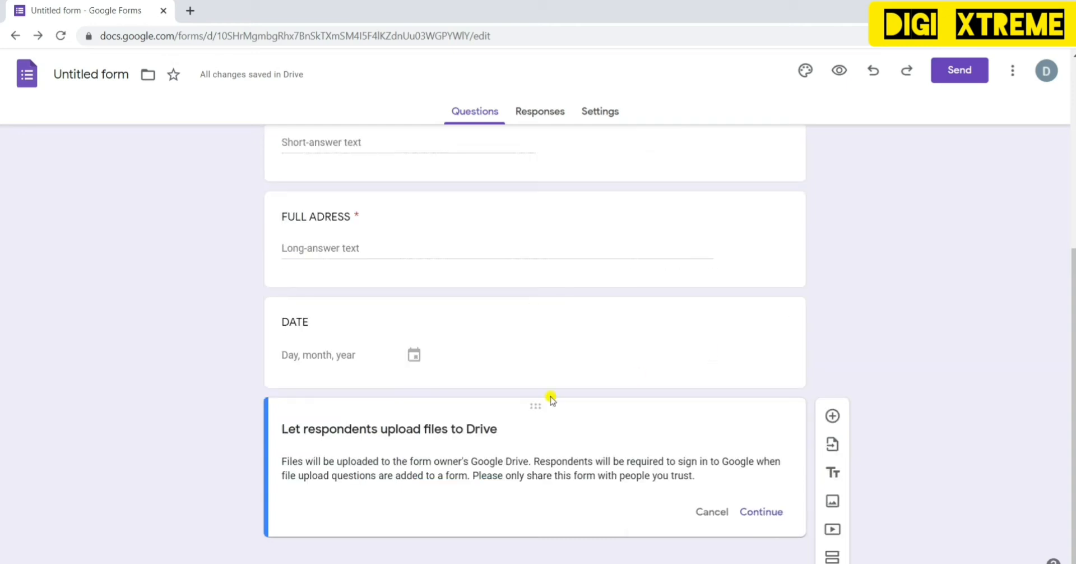
{"action": "left_click", "coordinate": [758, 512]}
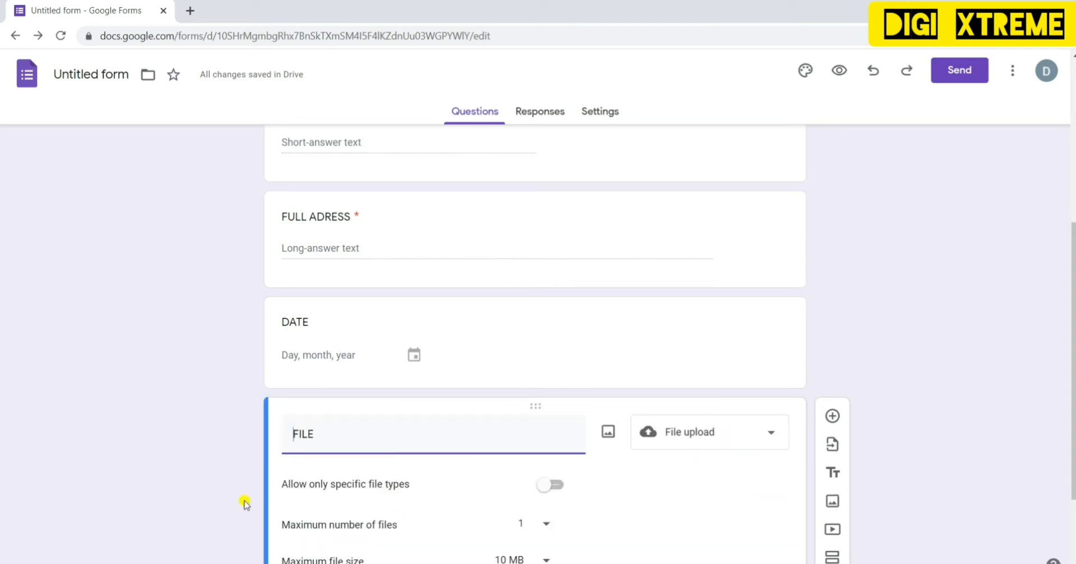
{"action": "left_click", "coordinate": [66, 456]}
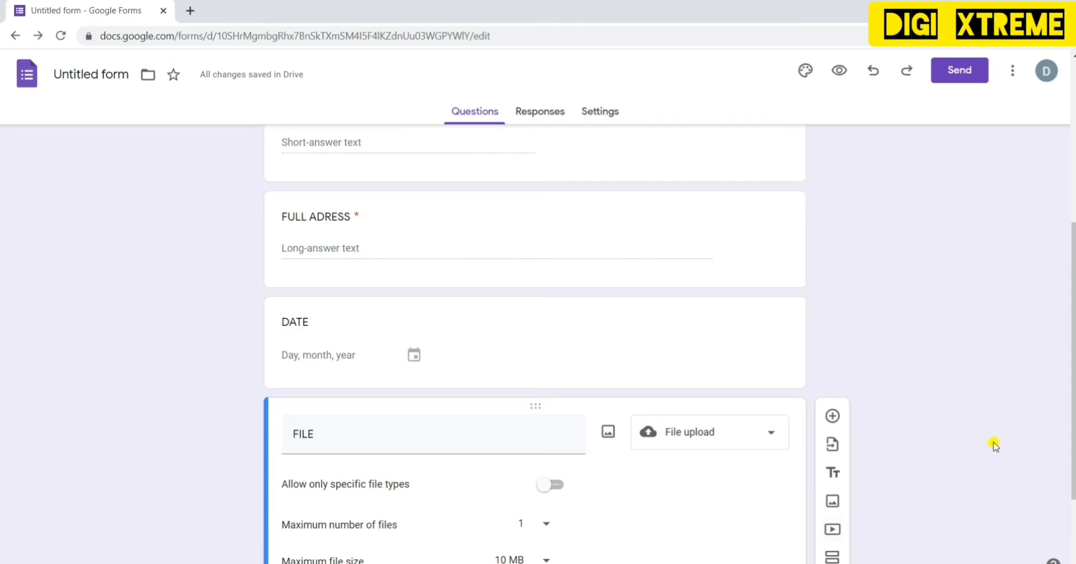
{"action": "scroll", "coordinate": [551, 379], "scroll_direction": "down", "scroll_amount": 2}
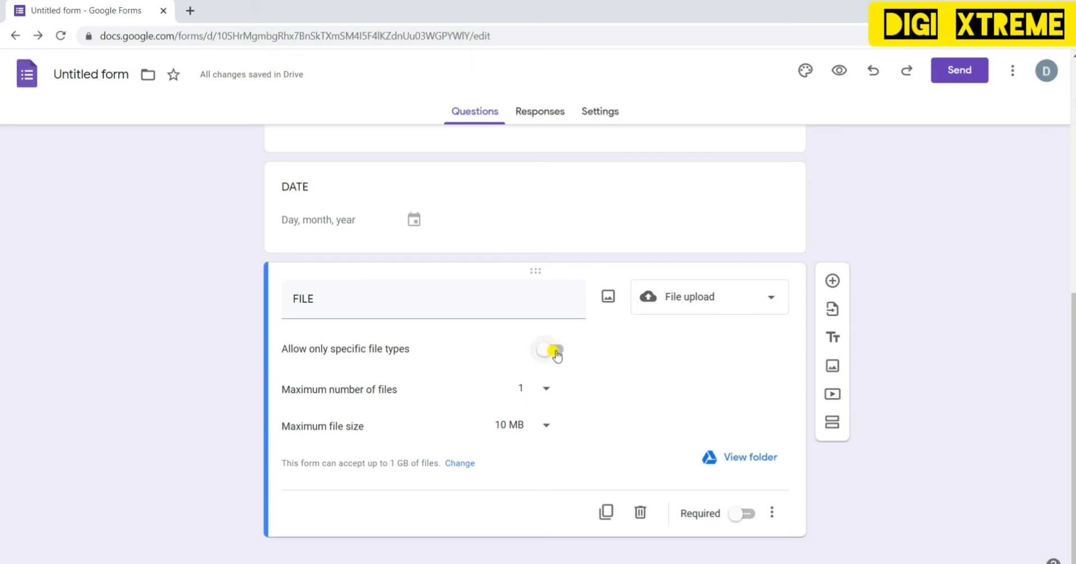
- Toggle 'Allow only specific file types' on and off, then delete the FILE question
{"action": "left_click", "coordinate": [555, 351]}
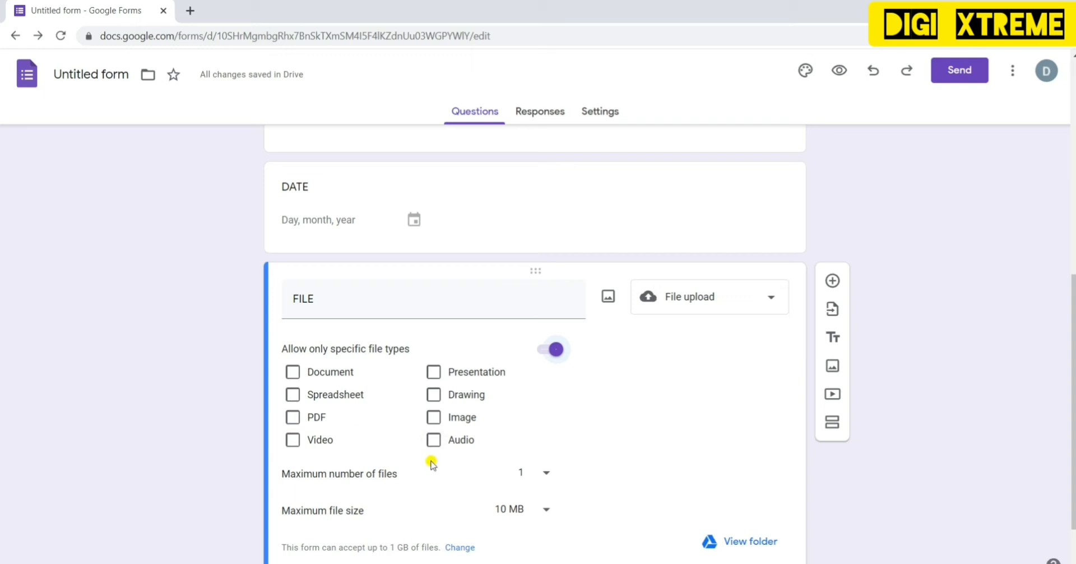
{"action": "left_click", "coordinate": [543, 350]}
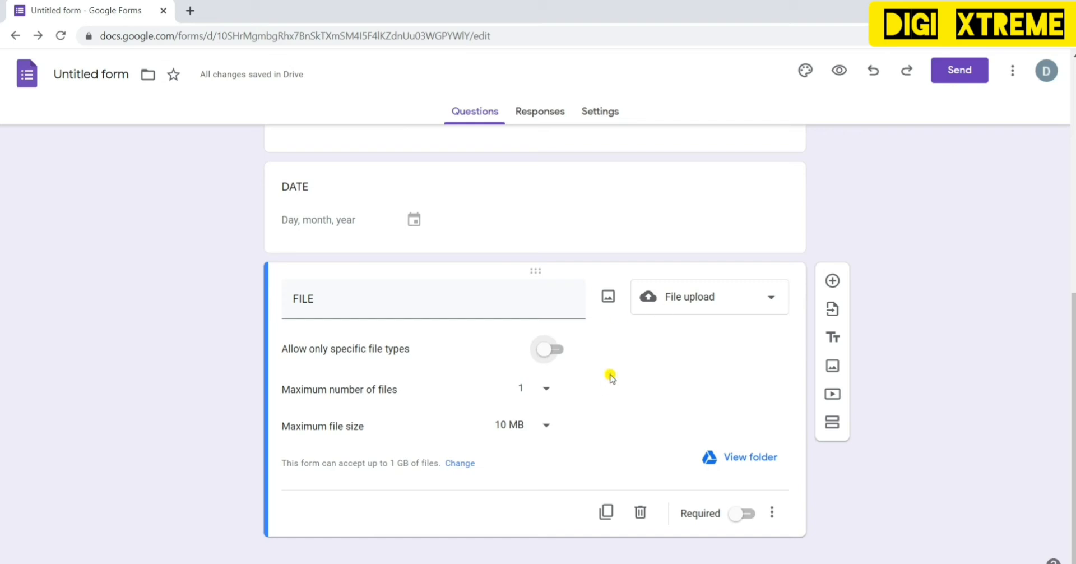
{"action": "left_click", "coordinate": [640, 512]}
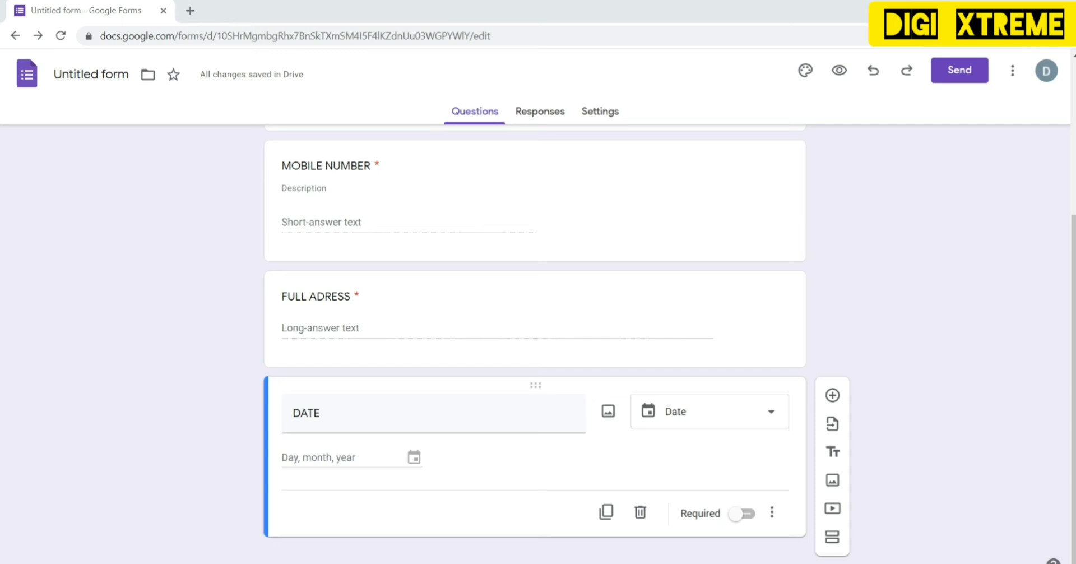
- Search YouTube for 'DIGI XTREME' and pick the Digi Xtreme Introduction video
{"action": "left_click", "coordinate": [833, 509]}
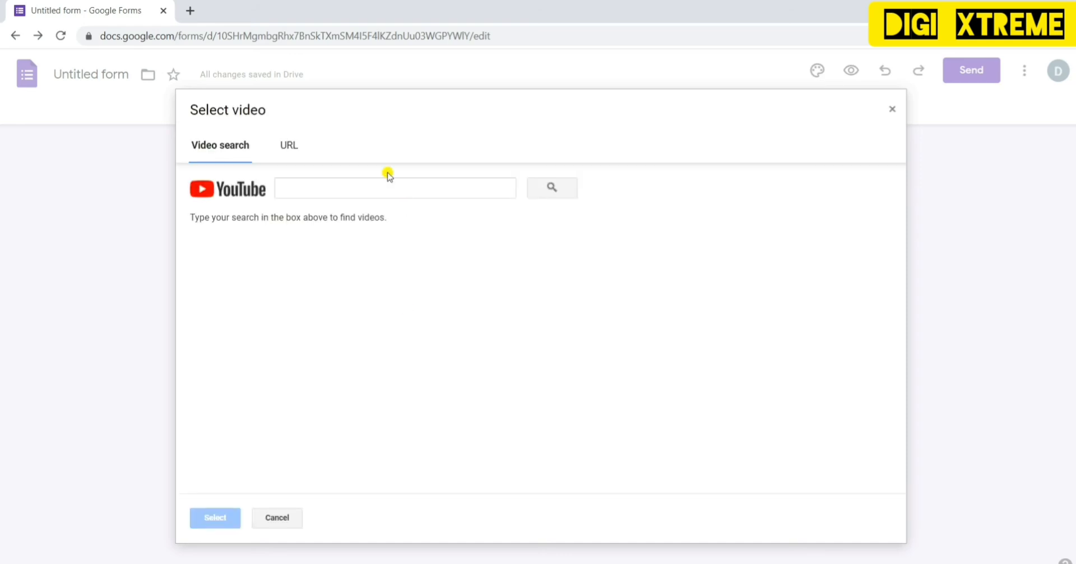
{"action": "left_click", "coordinate": [333, 187]}
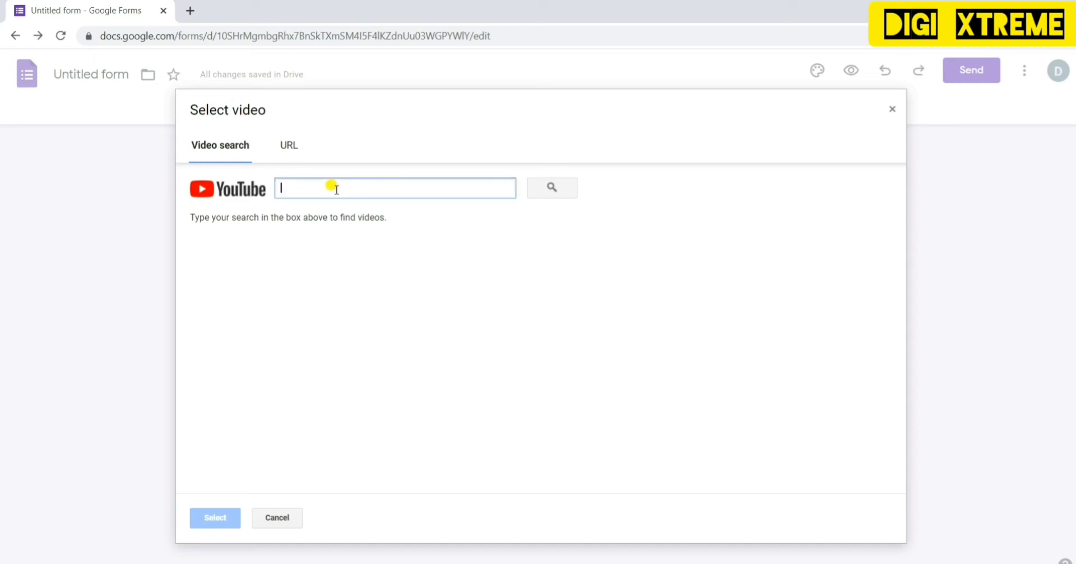
{"action": "type", "text": "DIGI XTREME"}
{"action": "key", "text": "Return"}
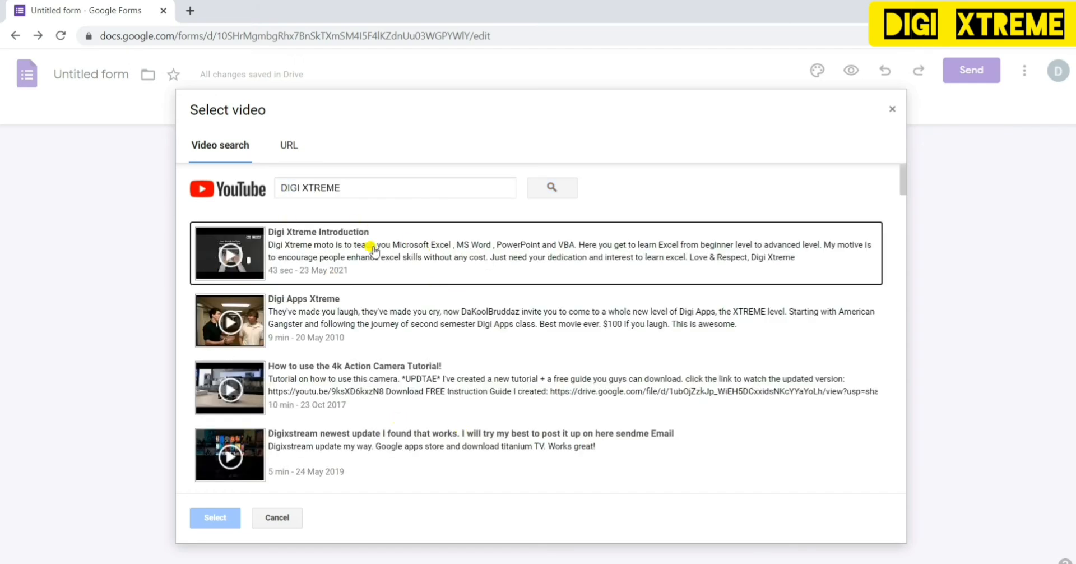
{"action": "left_click", "coordinate": [440, 236]}
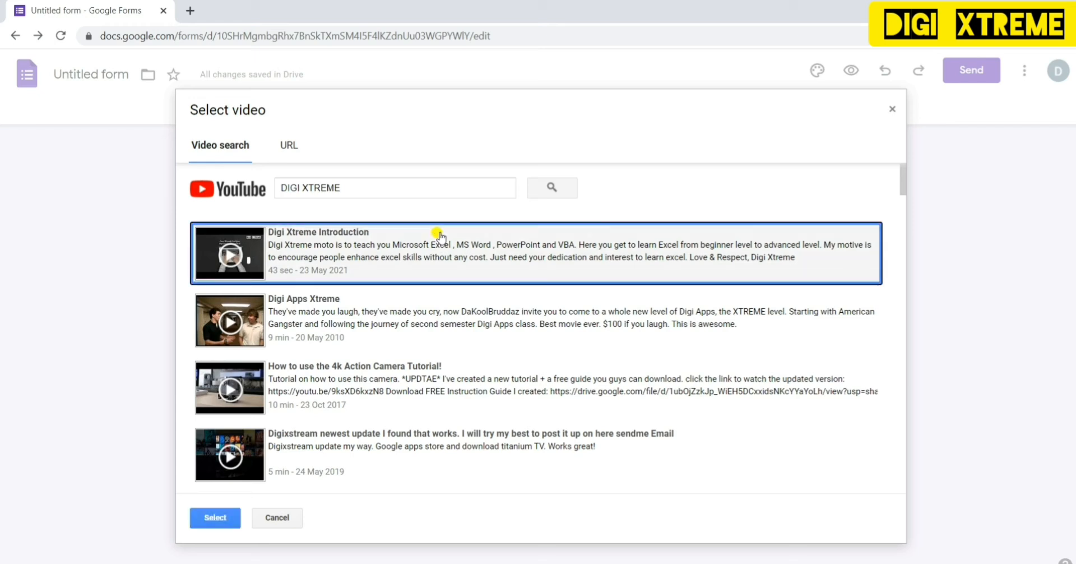
- Insert the chosen video into the form and title it 'HOW TO FILL FORM'
{"action": "left_click", "coordinate": [197, 523]}
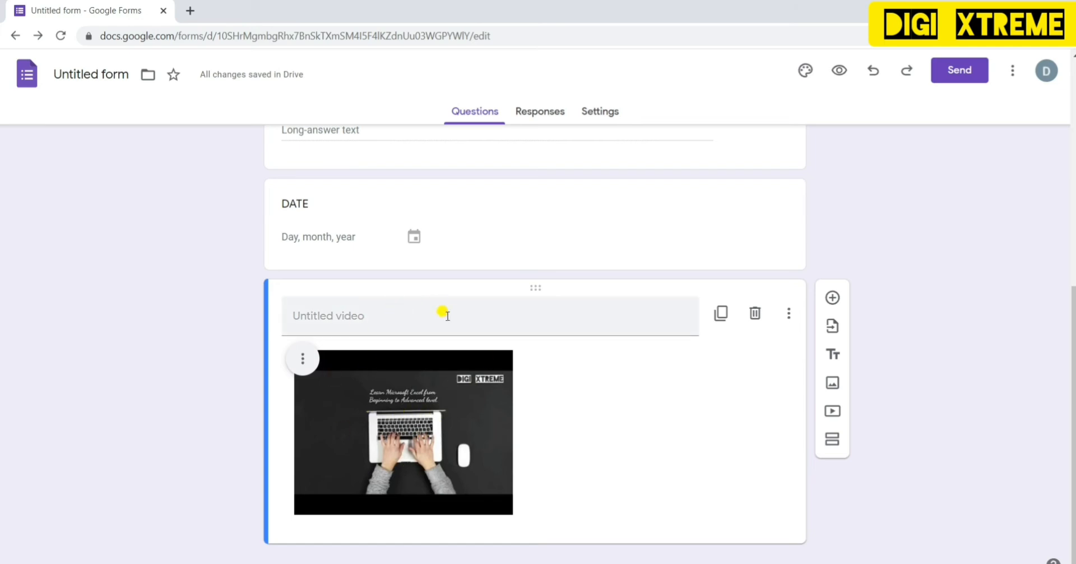
{"action": "left_click", "coordinate": [409, 318]}
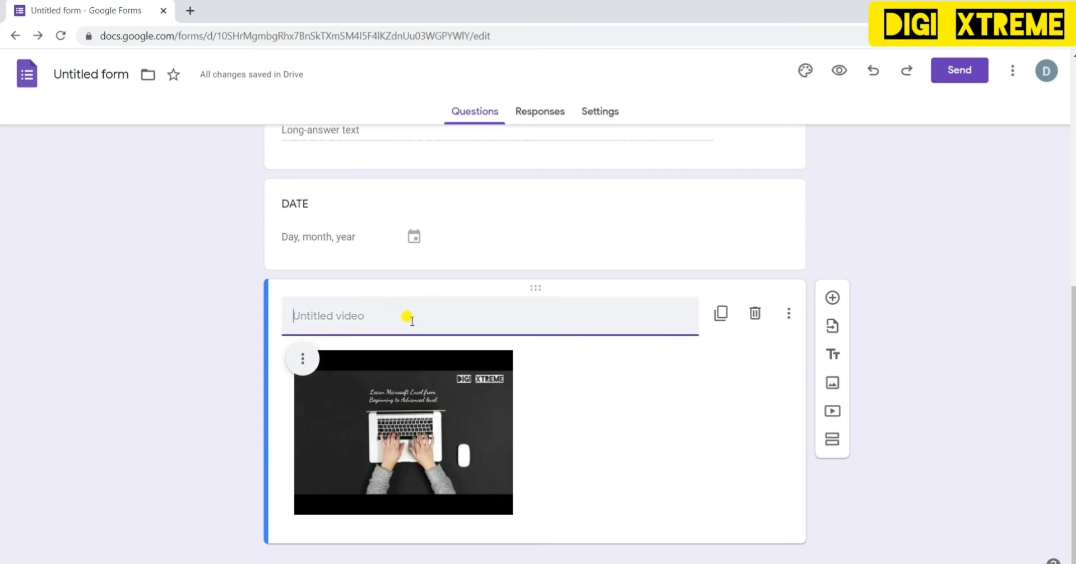
{"action": "type", "text": "HOW TO F"}
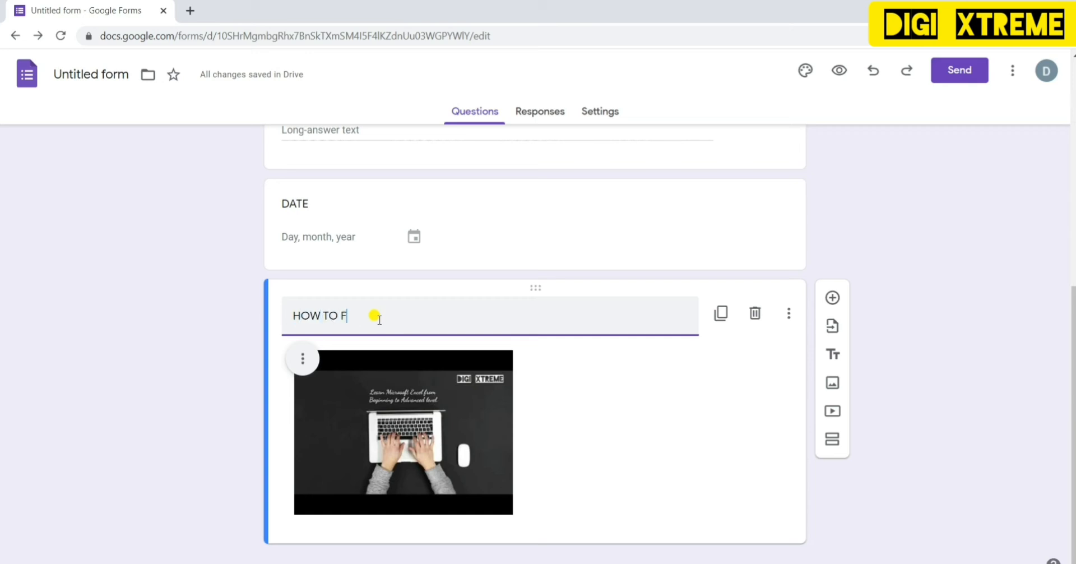
{"action": "type", "text": "ILL FORM"}
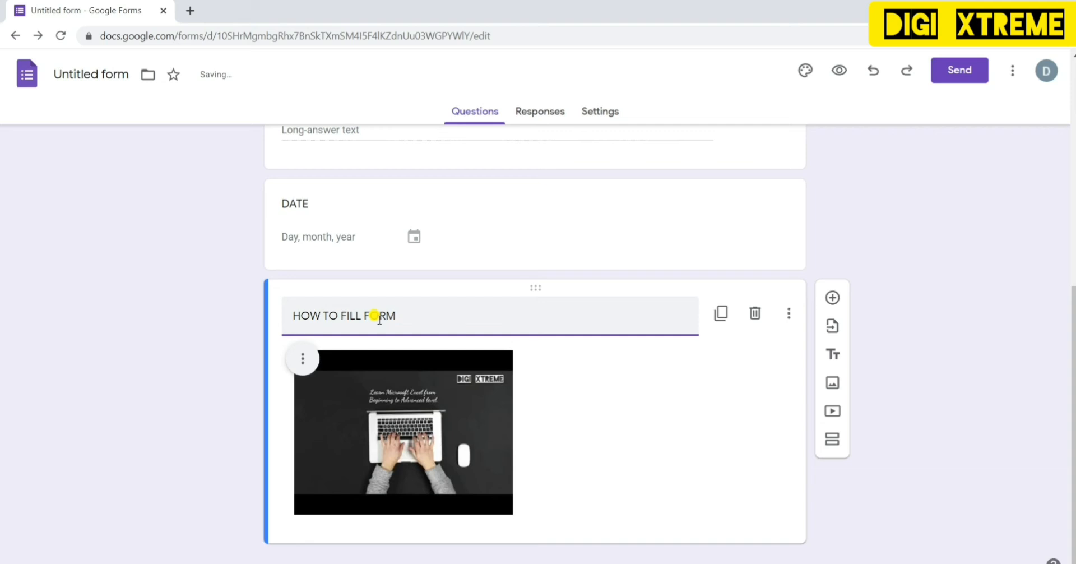
- Add a new question below the video and return to the top of the form
{"action": "left_click", "coordinate": [832, 298]}
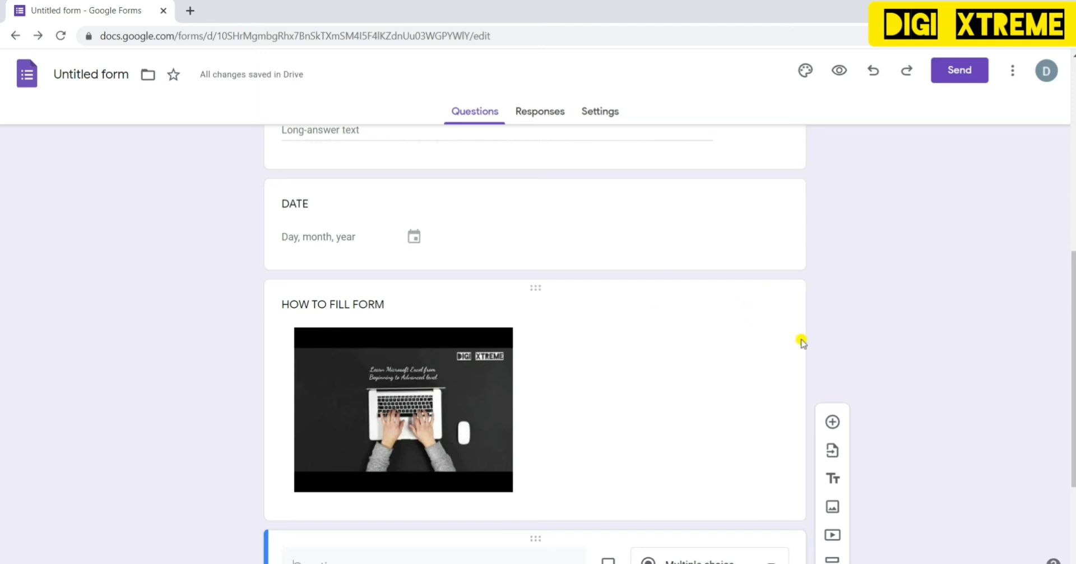
{"action": "left_click", "coordinate": [508, 511]}
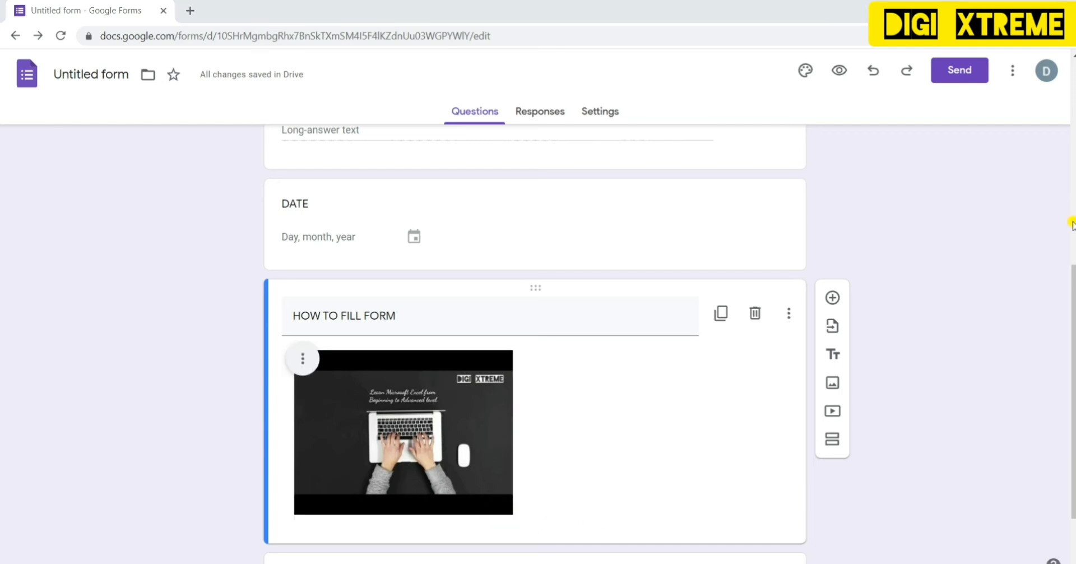
{"action": "left_click", "coordinate": [1073, 224]}
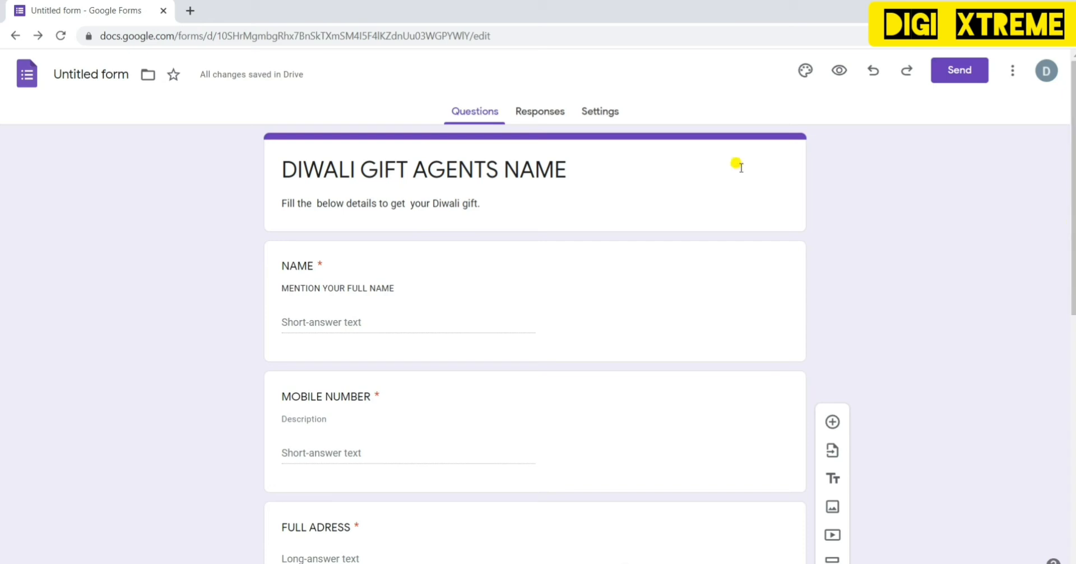
- Set the form header image to the purple water-droplets picture from the theme gallery
{"action": "left_click", "coordinate": [806, 70]}
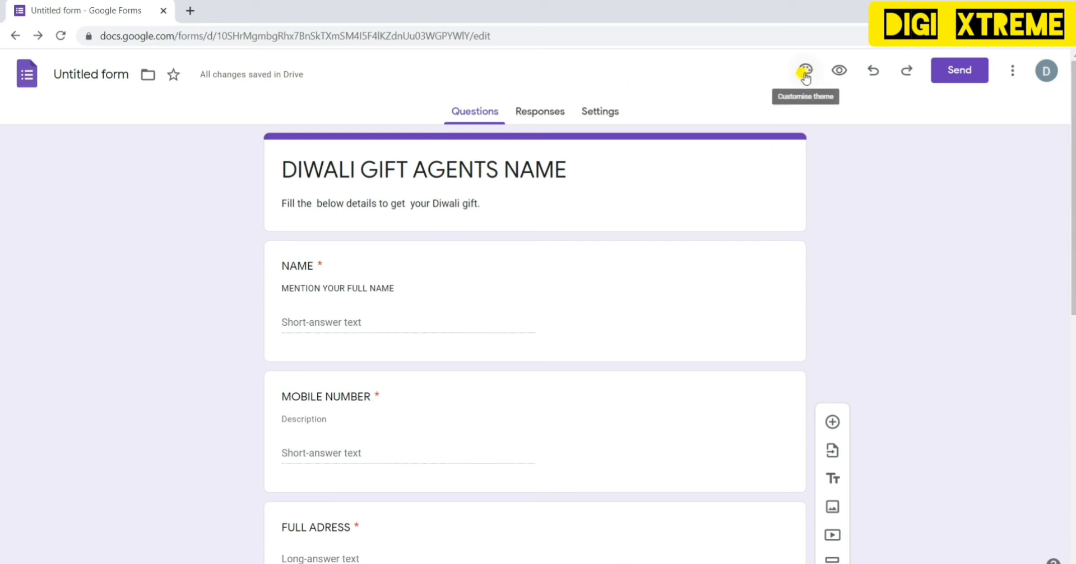
{"action": "left_click", "coordinate": [805, 73]}
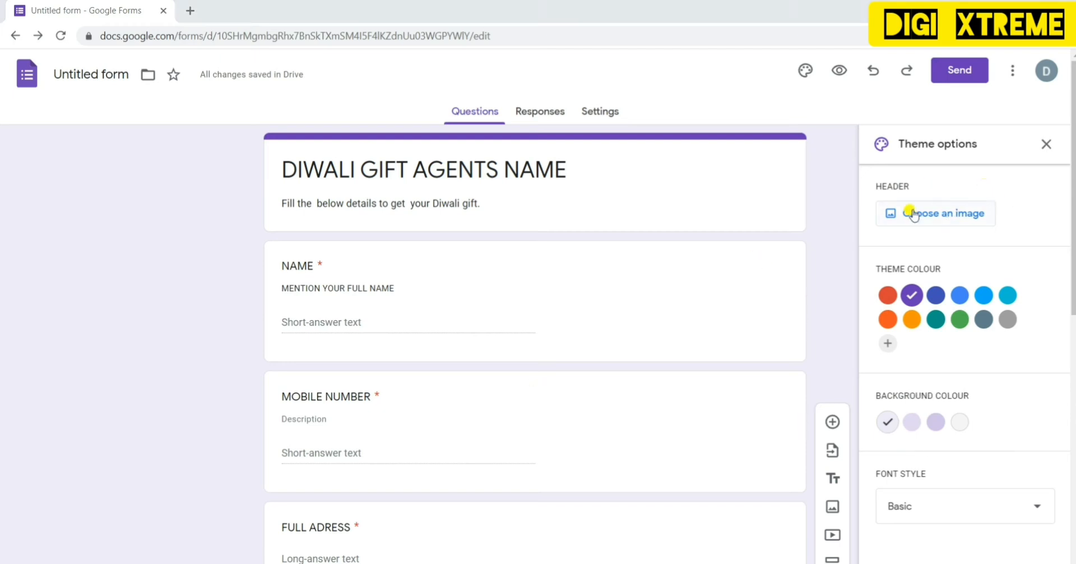
{"action": "left_click", "coordinate": [940, 216]}
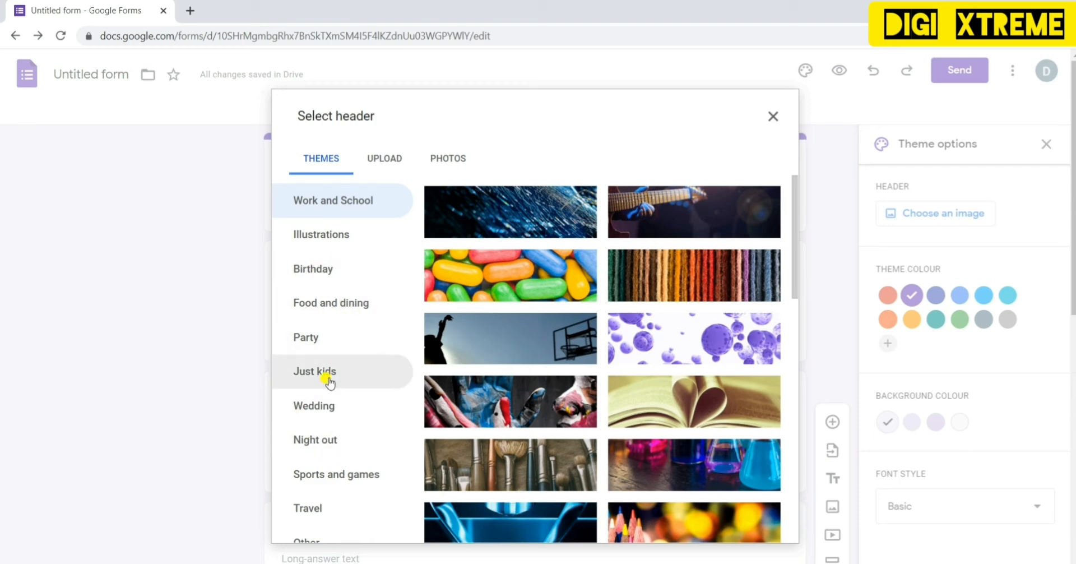
{"action": "left_click", "coordinate": [794, 338]}
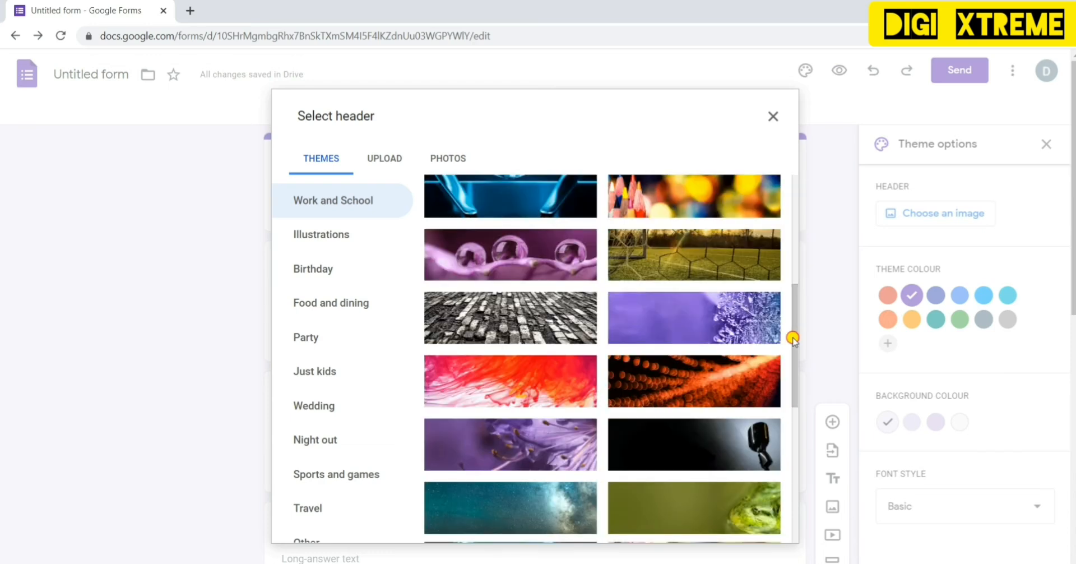
{"action": "left_click", "coordinate": [793, 429]}
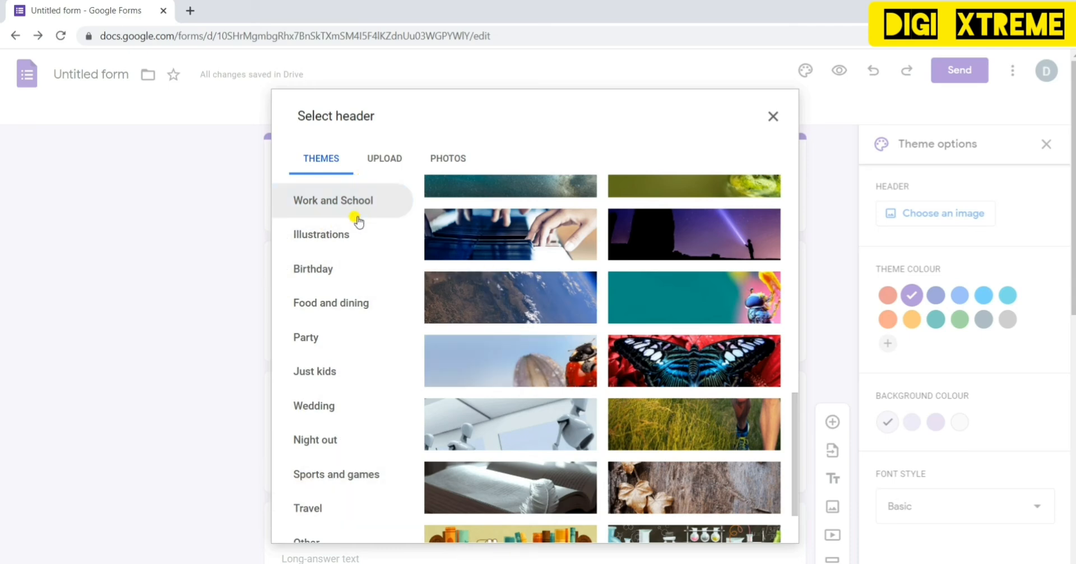
{"action": "left_click", "coordinate": [793, 191]}
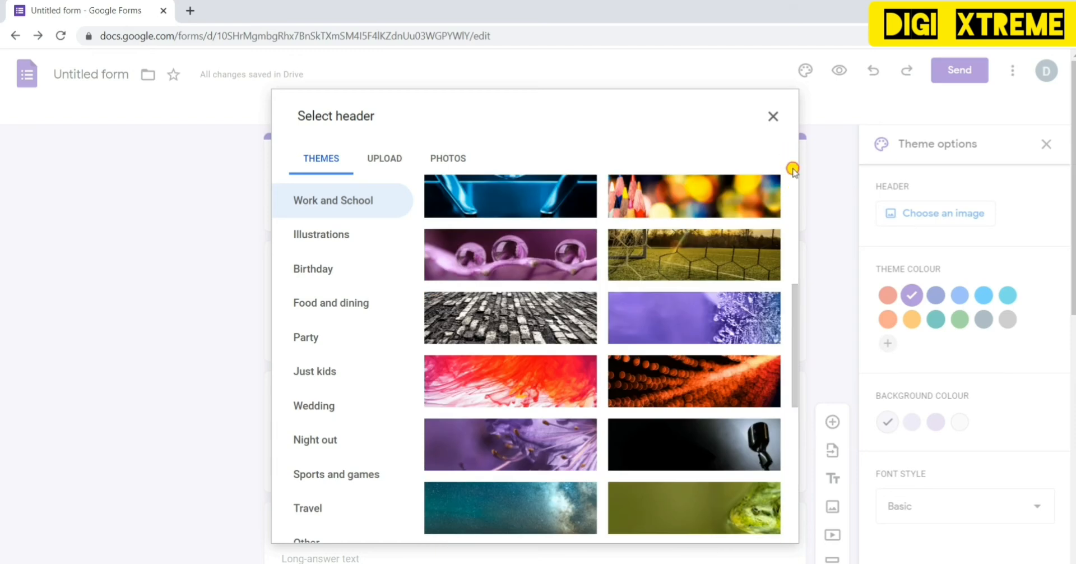
{"action": "left_click", "coordinate": [687, 383]}
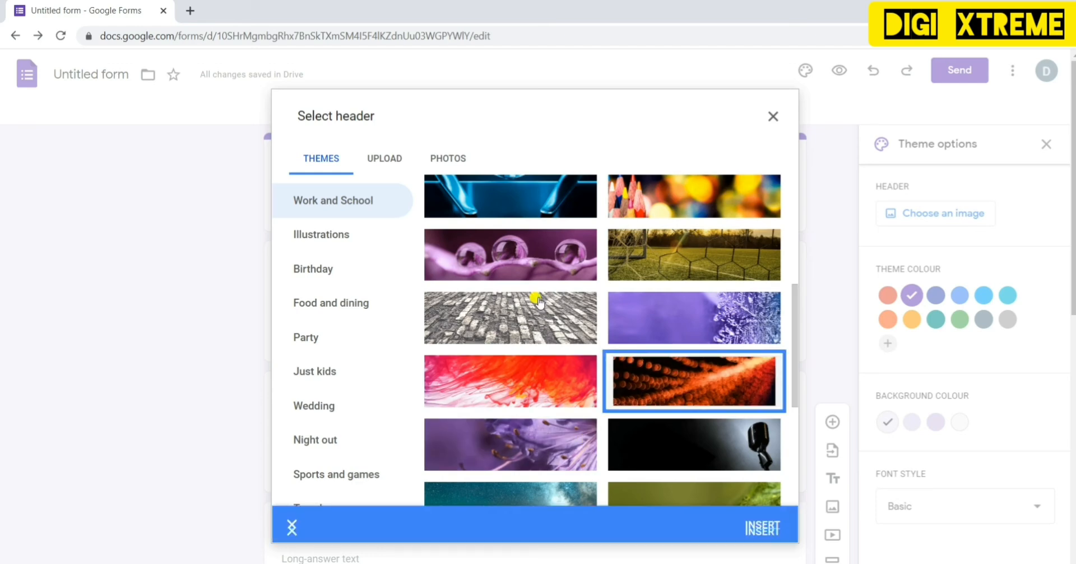
{"action": "left_click", "coordinate": [532, 257]}
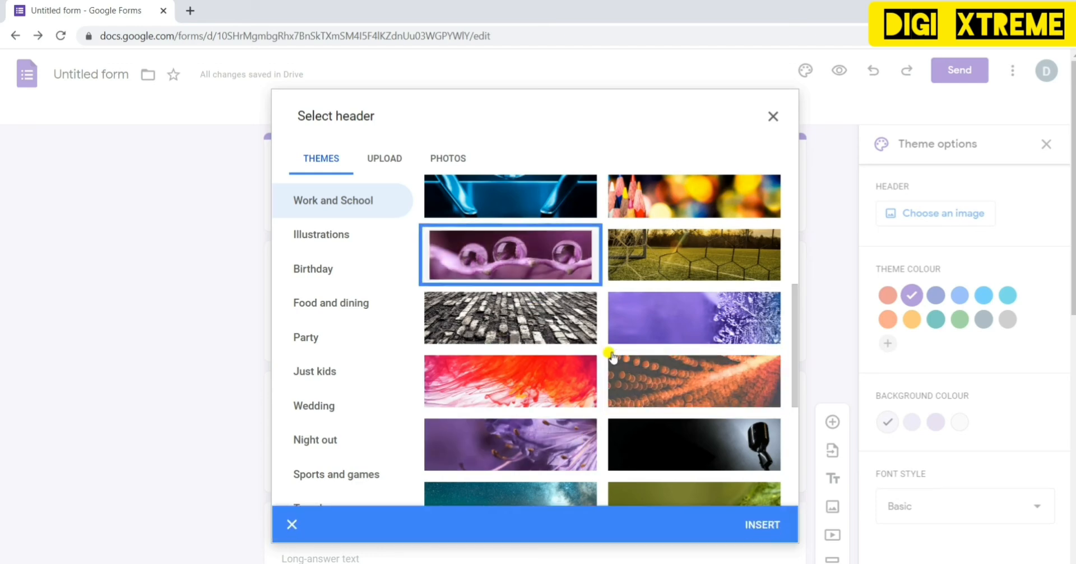
{"action": "left_click", "coordinate": [756, 526]}
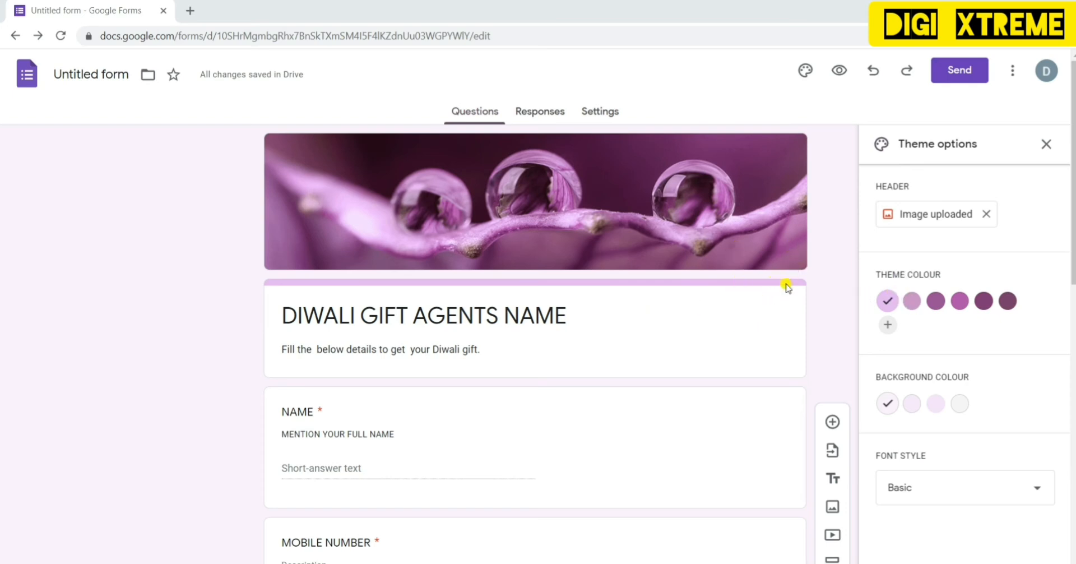
- Set the theme colour to the fourth, mid-purple swatch
{"action": "left_click", "coordinate": [909, 303]}
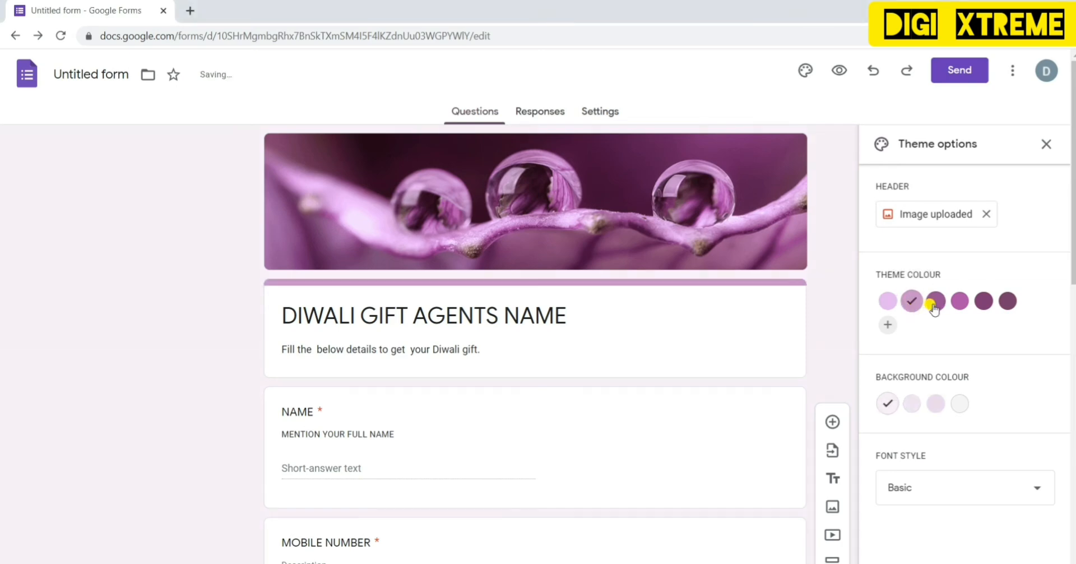
{"action": "left_click", "coordinate": [934, 305]}
{"action": "left_click", "coordinate": [959, 307]}
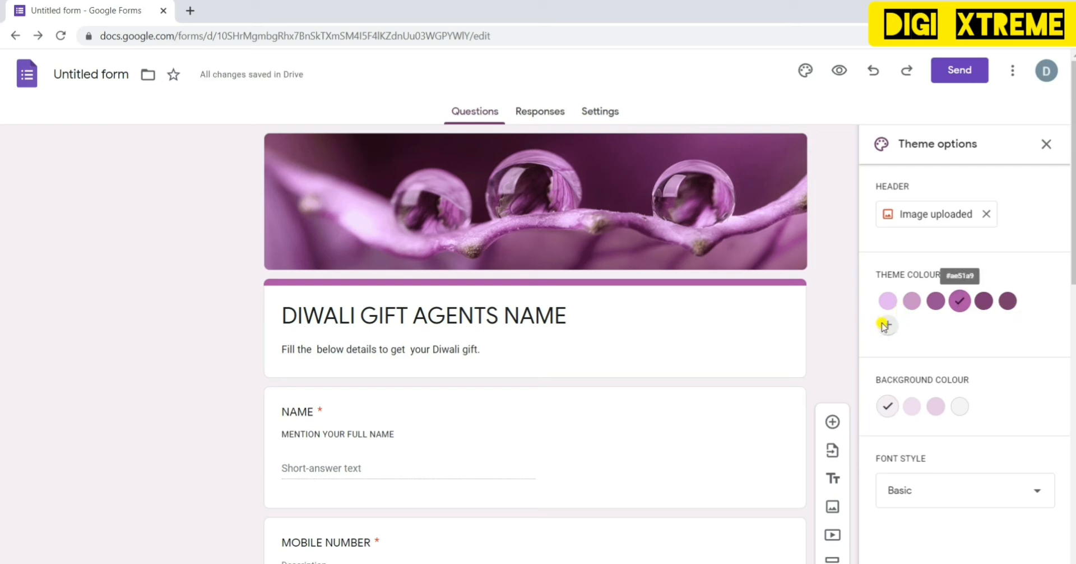
{"action": "left_click", "coordinate": [885, 326]}
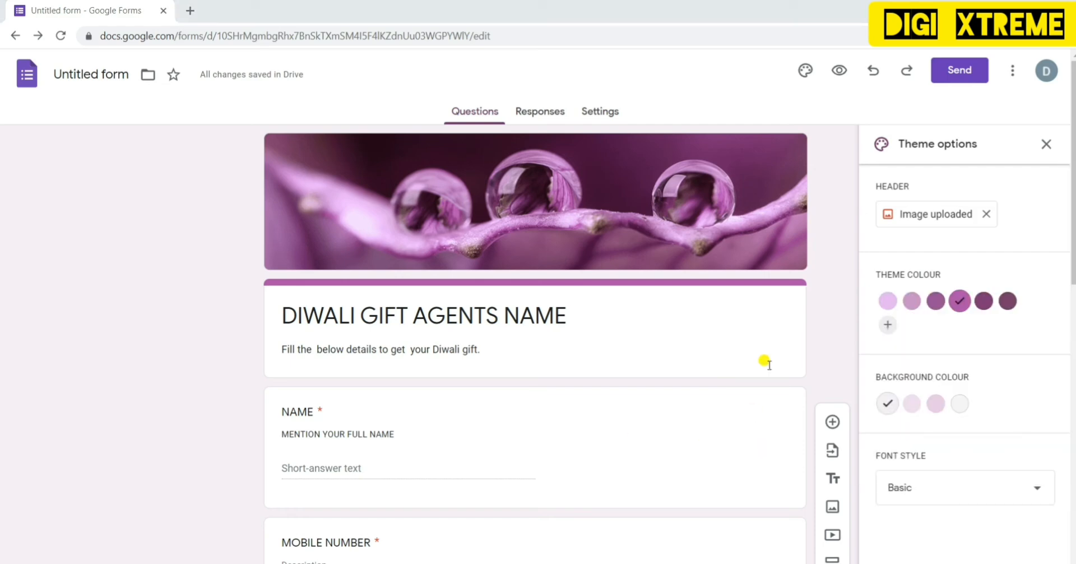
- Set the page background colour to the light pink swatch
{"action": "left_click", "coordinate": [914, 407]}
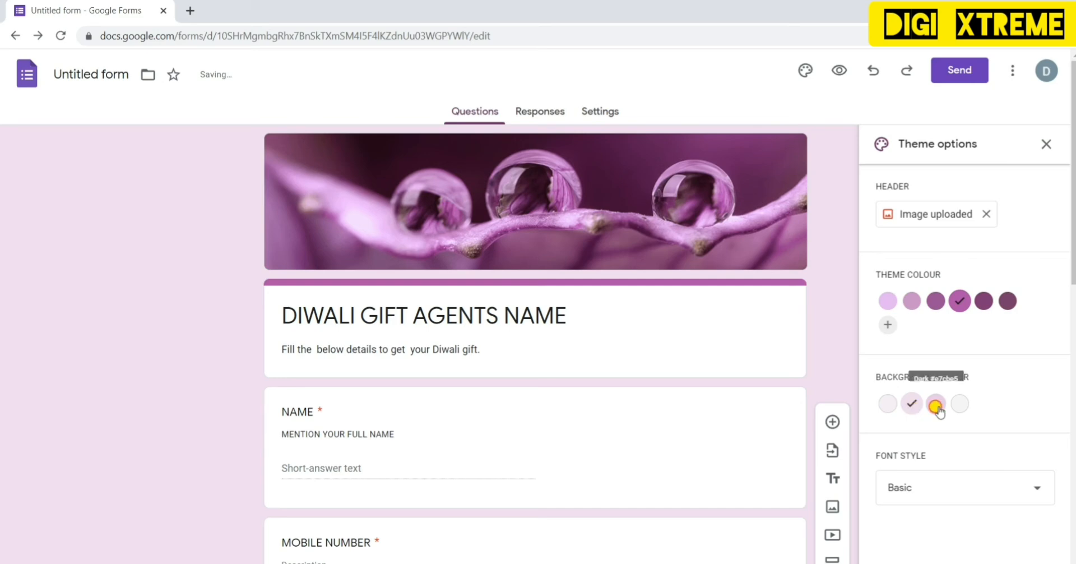
{"action": "left_click", "coordinate": [935, 406]}
{"action": "left_click", "coordinate": [960, 404]}
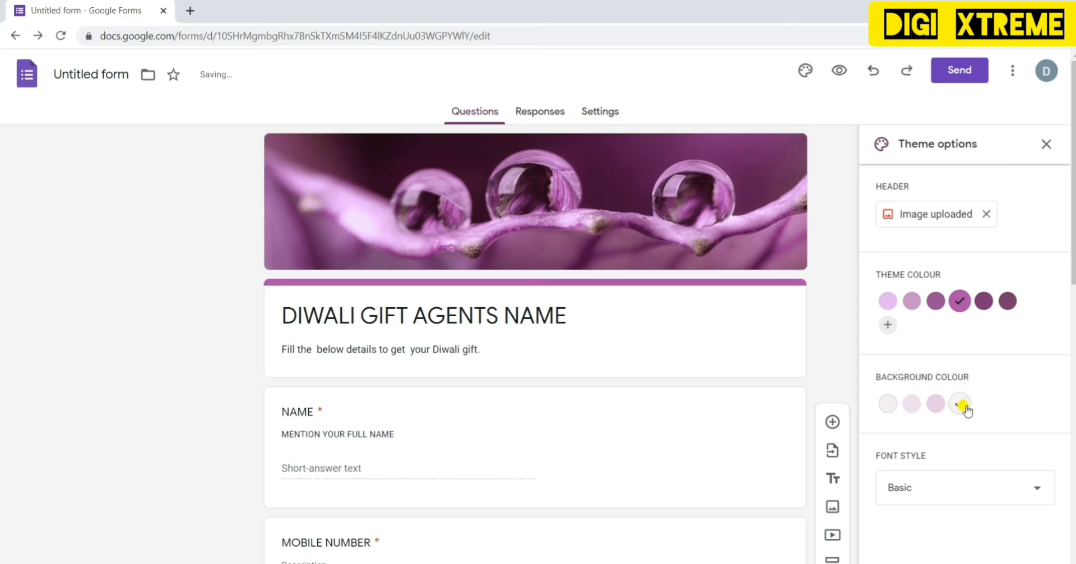
{"action": "left_click", "coordinate": [912, 404]}
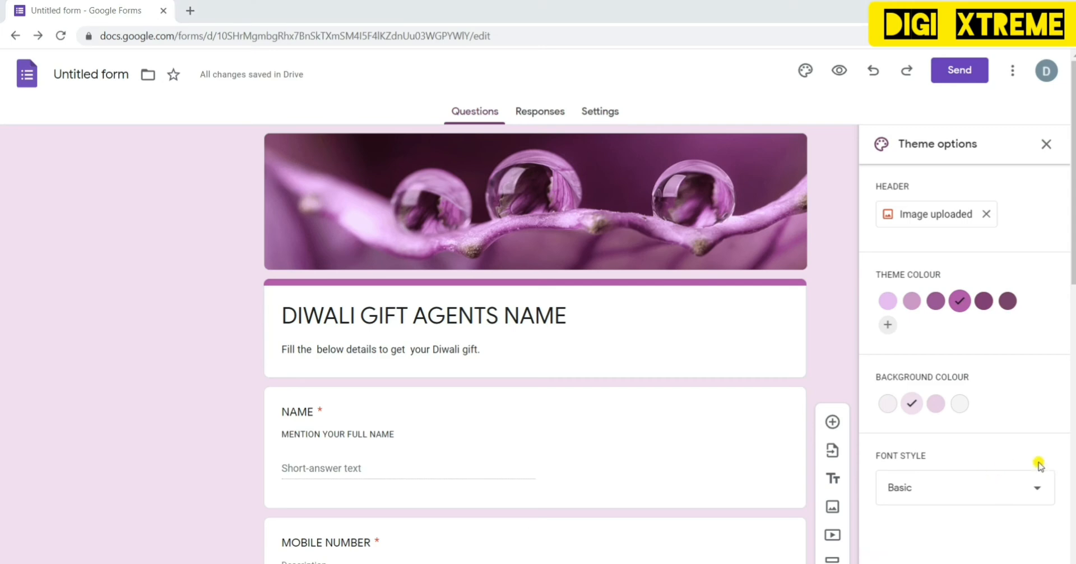
- Try the Formal font, revert the form text to Basic, and close the theme options
{"action": "left_click", "coordinate": [1027, 496]}
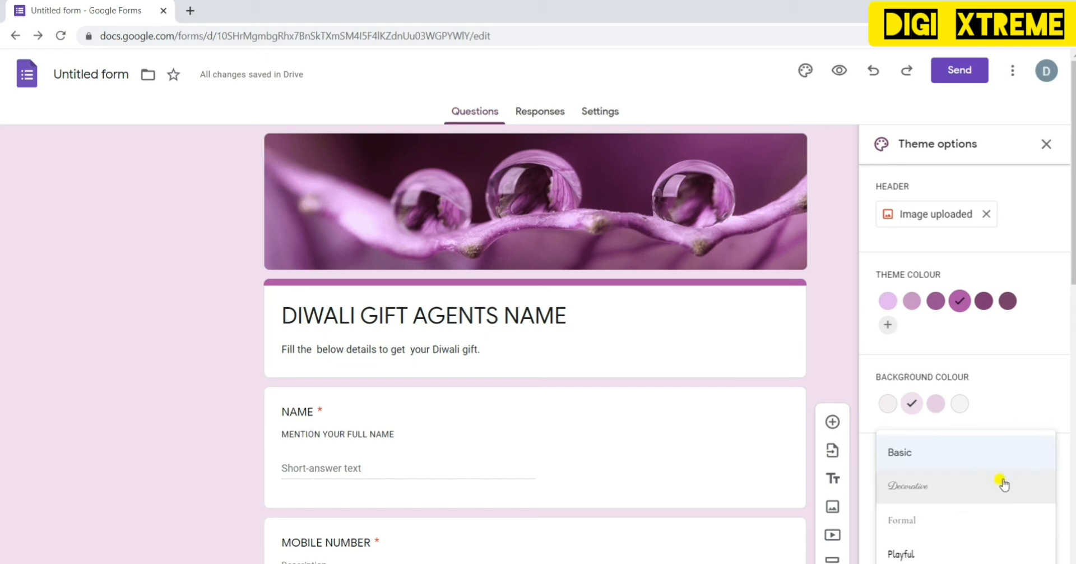
{"action": "left_click", "coordinate": [965, 520]}
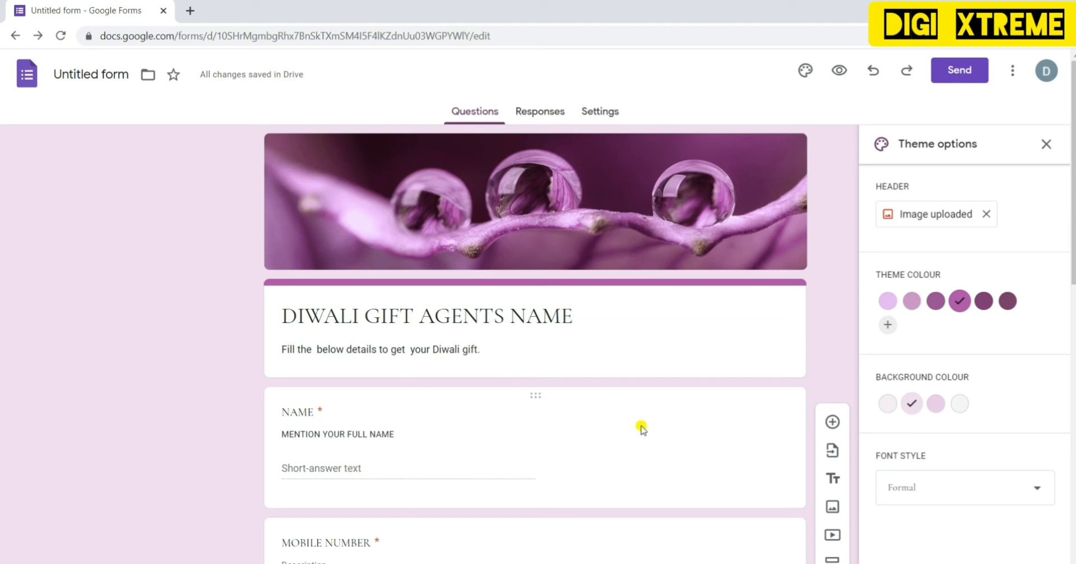
{"action": "left_click", "coordinate": [1025, 488]}
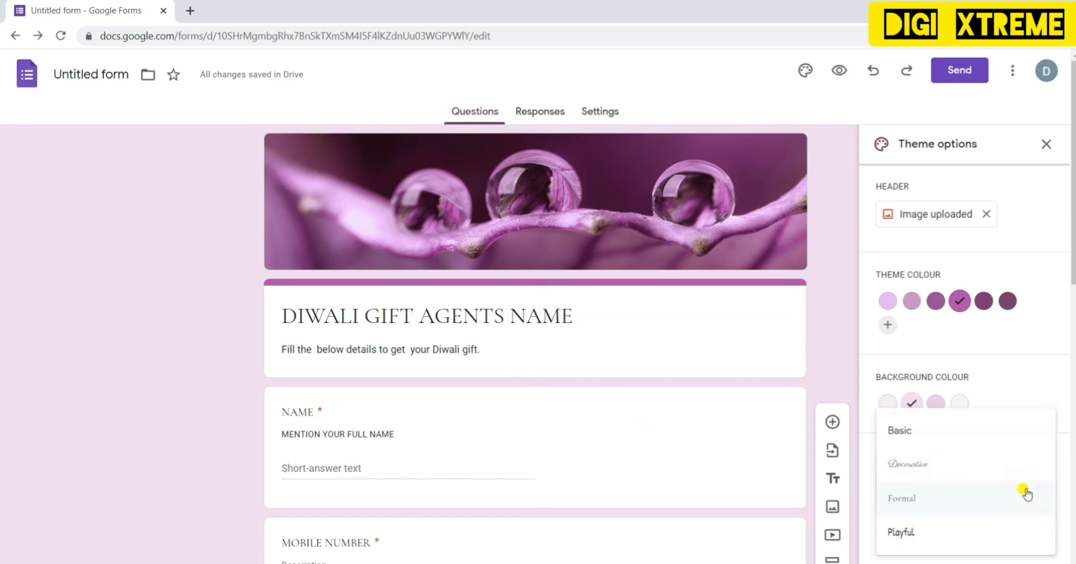
{"action": "left_click", "coordinate": [958, 430]}
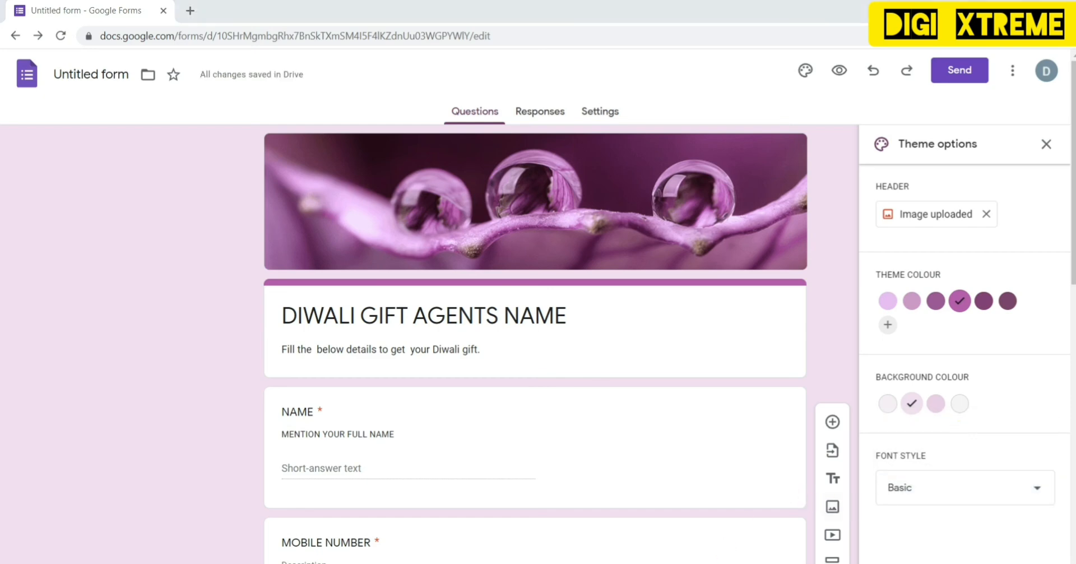
{"action": "left_click", "coordinate": [1044, 146]}
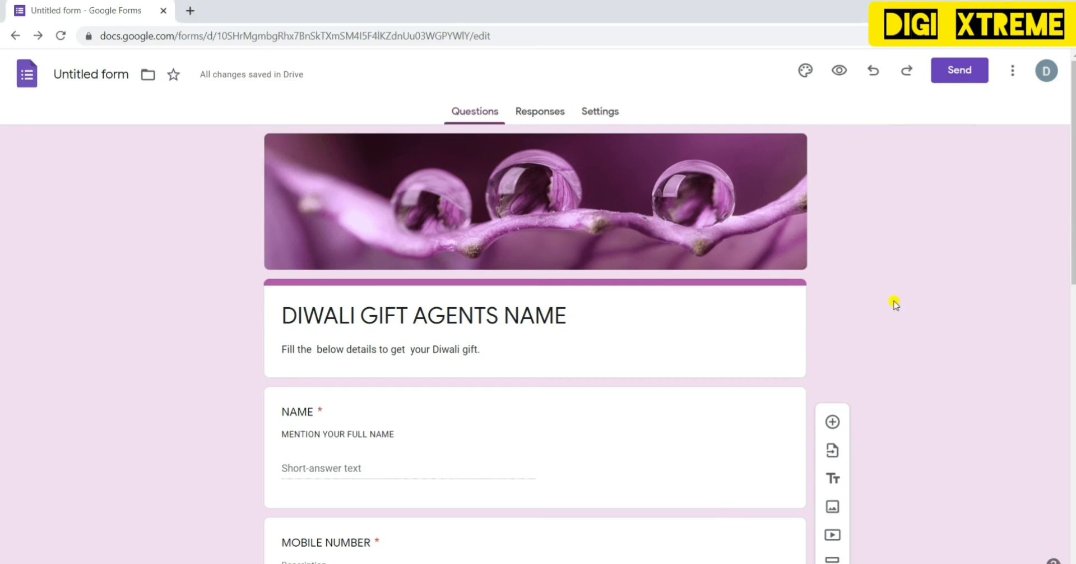
- Open the Settings tab, expand Responses, and scroll down to the Presentation options
{"action": "left_click", "coordinate": [598, 113]}
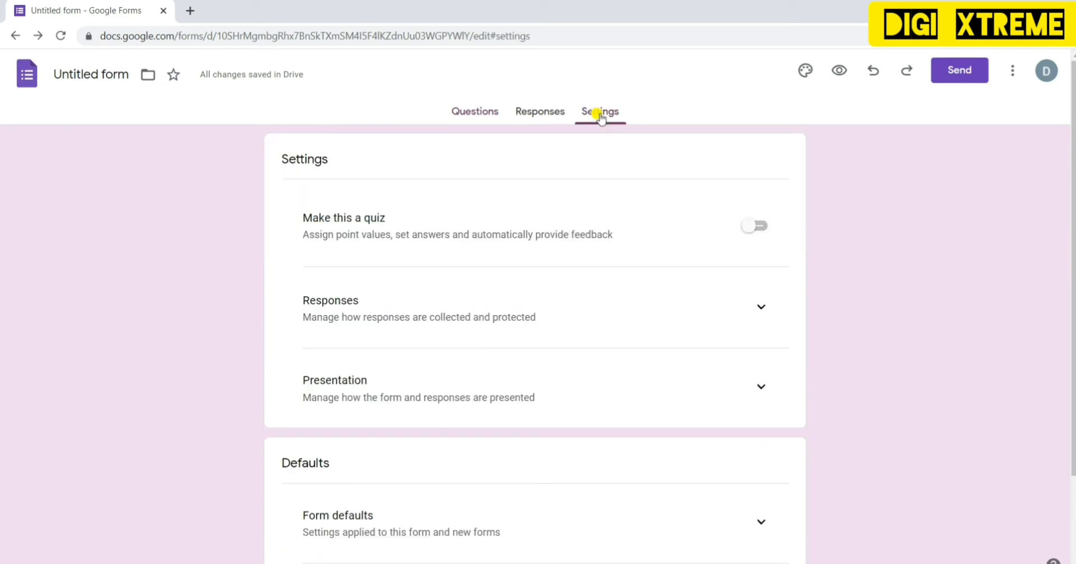
{"action": "left_click", "coordinate": [325, 308]}
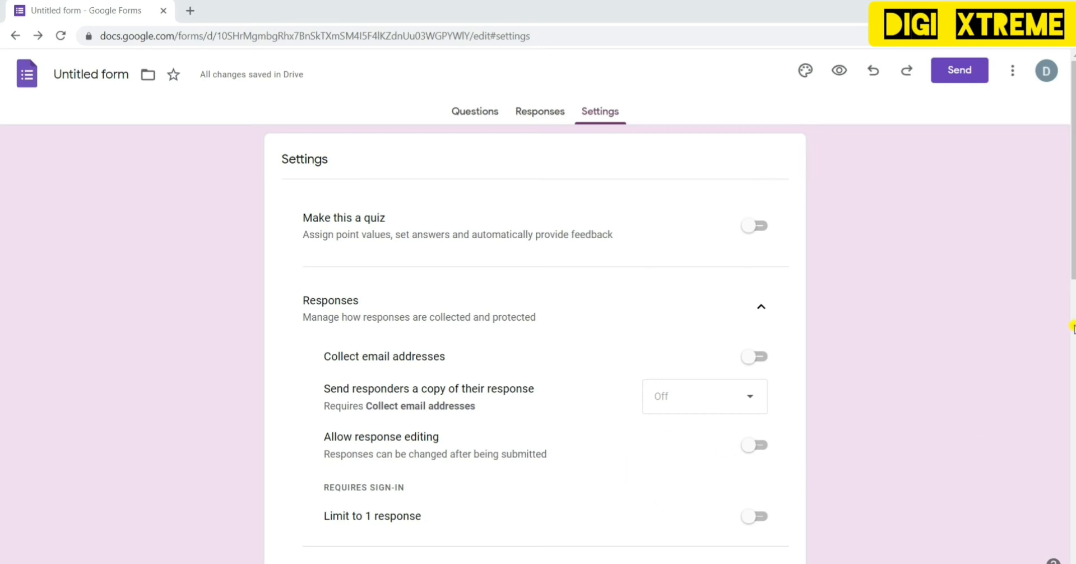
{"action": "scroll", "coordinate": [841, 386], "scroll_direction": "down", "scroll_amount": 8}
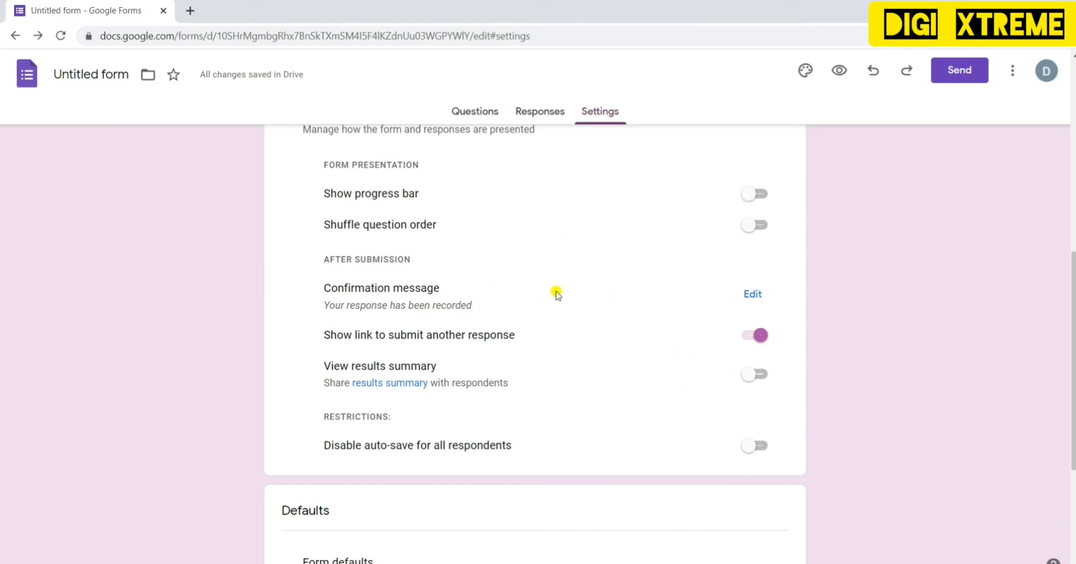
- Change the after-submission confirmation message to 'SUCCESSFULLY SUBMITTED' and save it
{"action": "left_click", "coordinate": [751, 292]}
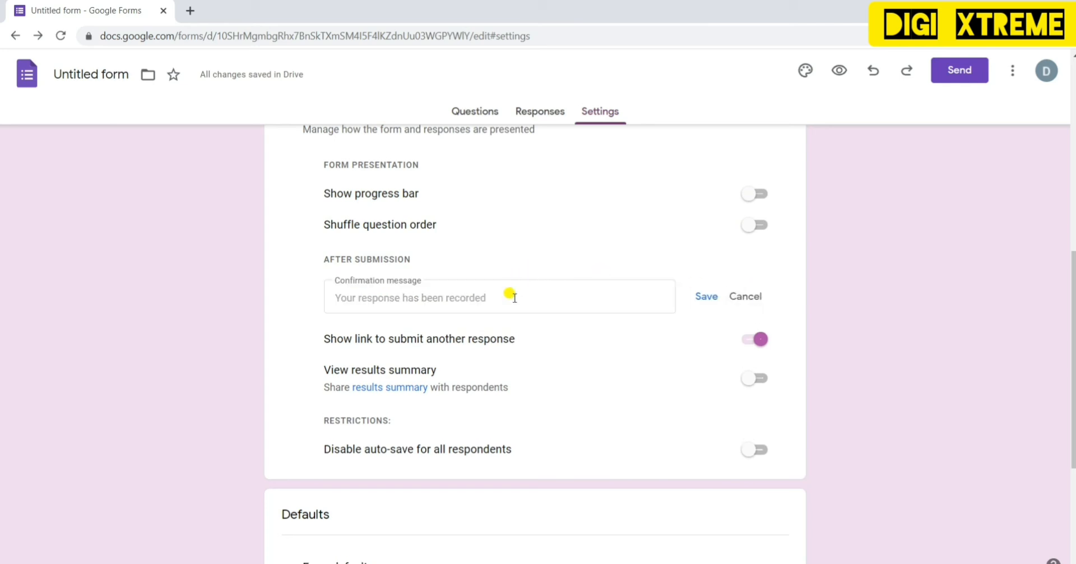
{"action": "left_click", "coordinate": [493, 296]}
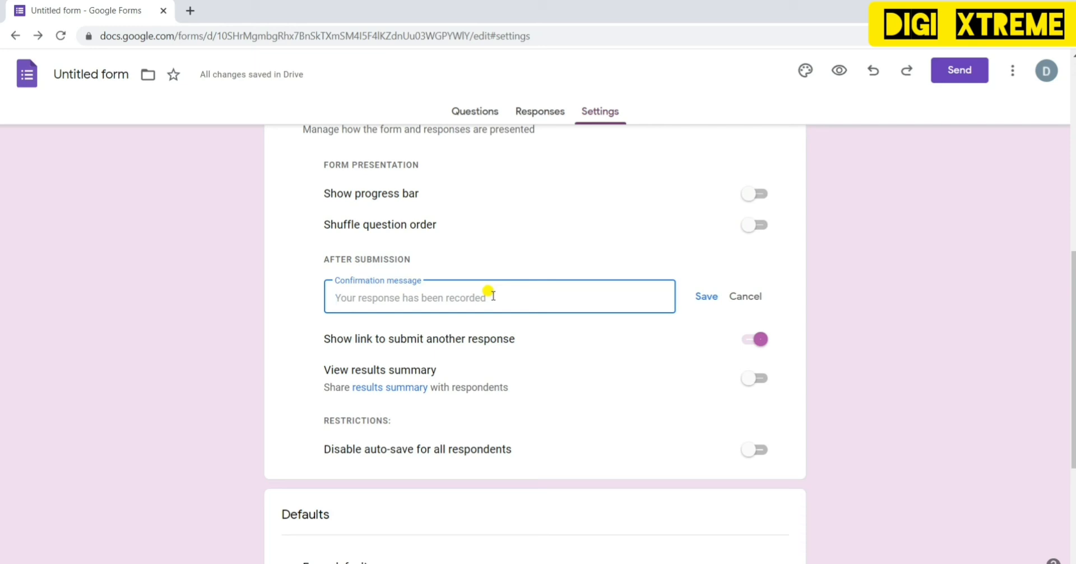
{"action": "type", "text": "SUCESSFULLY"}
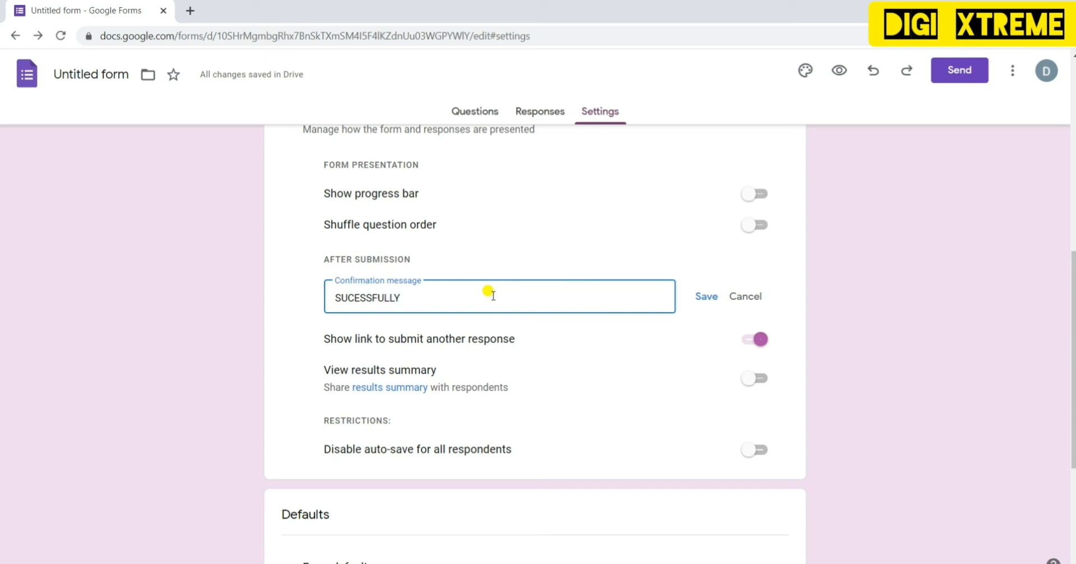
{"action": "left_click", "coordinate": [353, 296]}
{"action": "type", "text": "C"}
{"action": "left_click", "coordinate": [422, 300]}
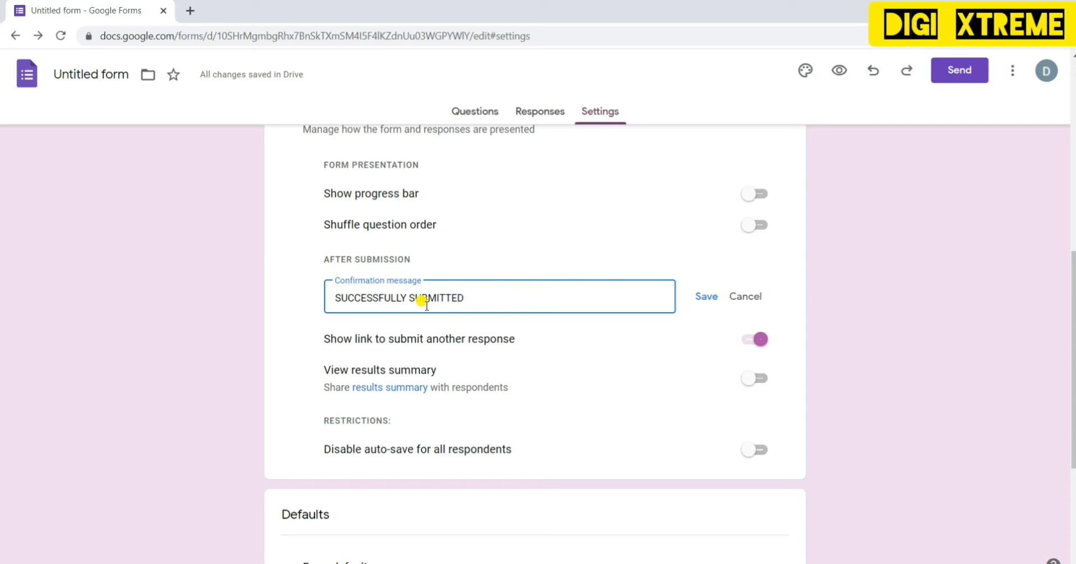
{"action": "left_click", "coordinate": [705, 298]}
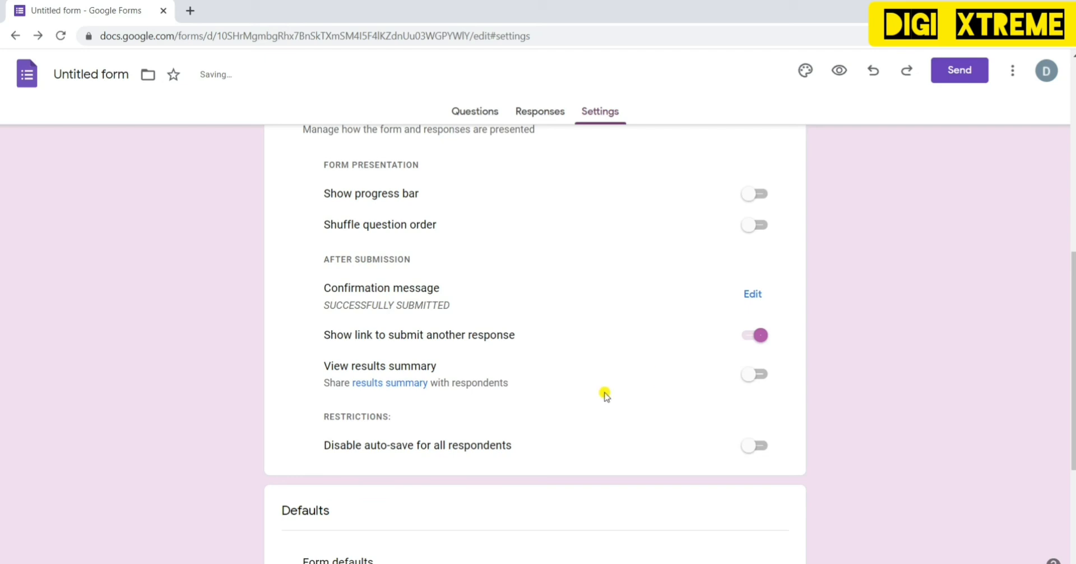
- Switch to the form's Responses view, which shows 0 responses
{"action": "scroll", "coordinate": [668, 426], "scroll_direction": "down", "scroll_amount": 4}
{"action": "left_click", "coordinate": [543, 112]}
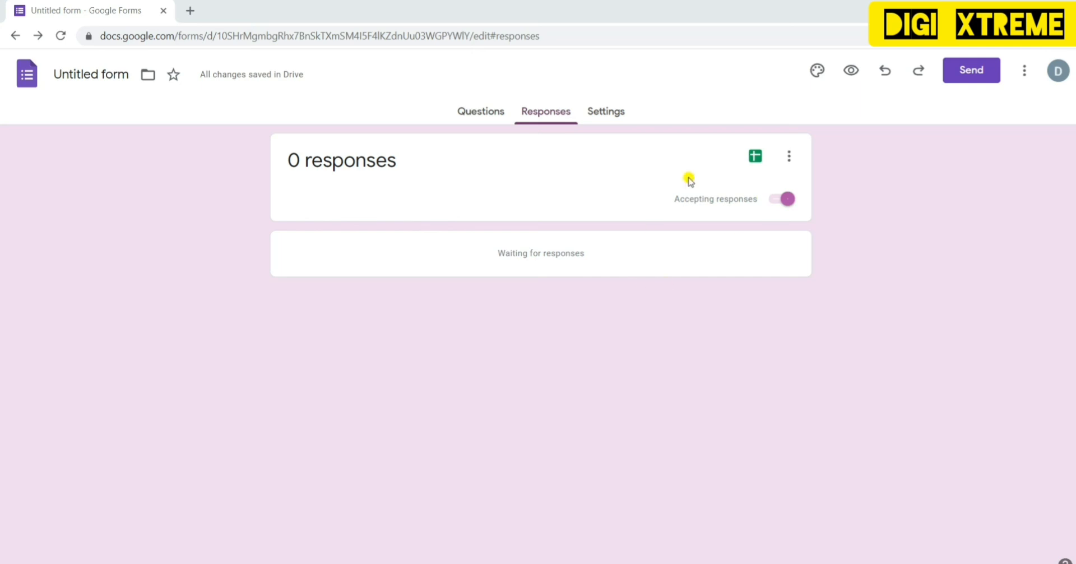
- Start linking responses to Sheets, naming the new sheet 'DIWALI GIFT', then choose an existing spreadsheet instead
{"action": "left_click", "coordinate": [757, 158]}
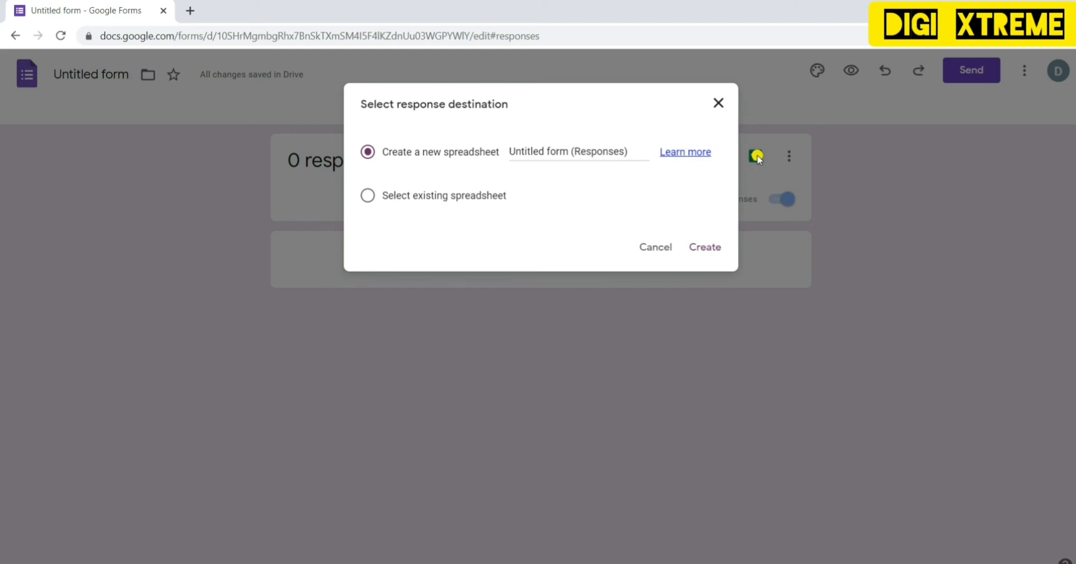
{"action": "left_click", "coordinate": [538, 152]}
{"action": "type", "text": "DI"}
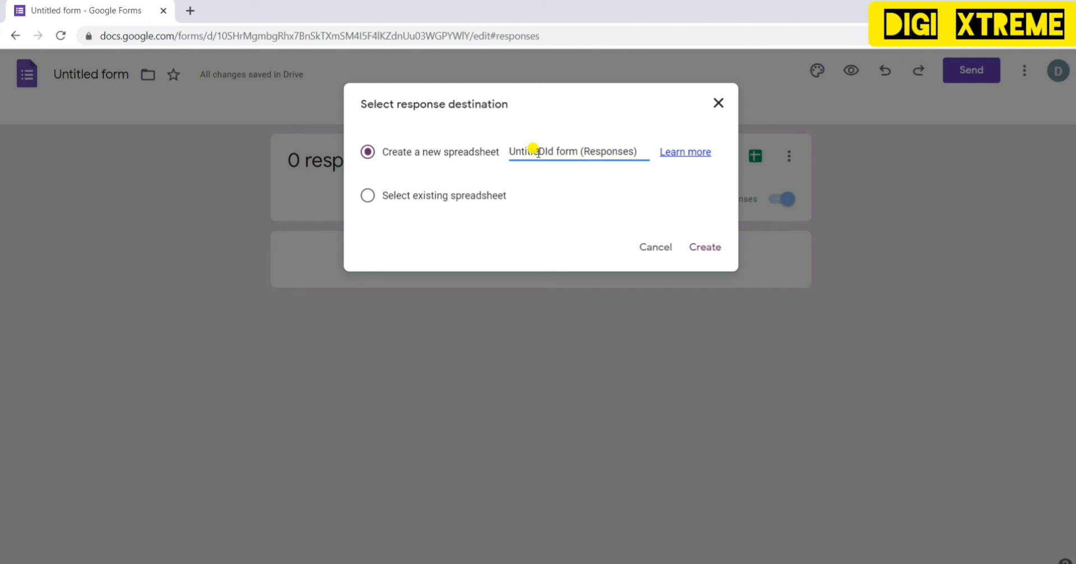
{"action": "key", "text": "BackSpace"}
{"action": "left_click", "coordinate": [641, 149]}
{"action": "key", "text": "BackSpace"}
{"action": "key", "text": "BackSpace"}
{"action": "key", "text": "BackSpace"}
{"action": "key", "text": "BackSpace"}
{"action": "key", "text": "BackSpace"}
{"action": "key", "text": "BackSpace"}
{"action": "key", "text": "BackSpace"}
{"action": "key", "text": "BackSpace"}
{"action": "key", "text": "BackSpace"}
{"action": "key", "text": "BackSpace"}
{"action": "key", "text": "BackSpace"}
{"action": "key", "text": "BackSpace"}
{"action": "key", "text": "BackSpace"}
{"action": "key", "text": "BackSpace"}
{"action": "key", "text": "BackSpace"}
{"action": "key", "text": "BackSpace"}
{"action": "key", "text": "BackSpace"}
{"action": "key", "text": "BackSpace"}
{"action": "key", "text": "BackSpace"}
{"action": "key", "text": "BackSpace"}
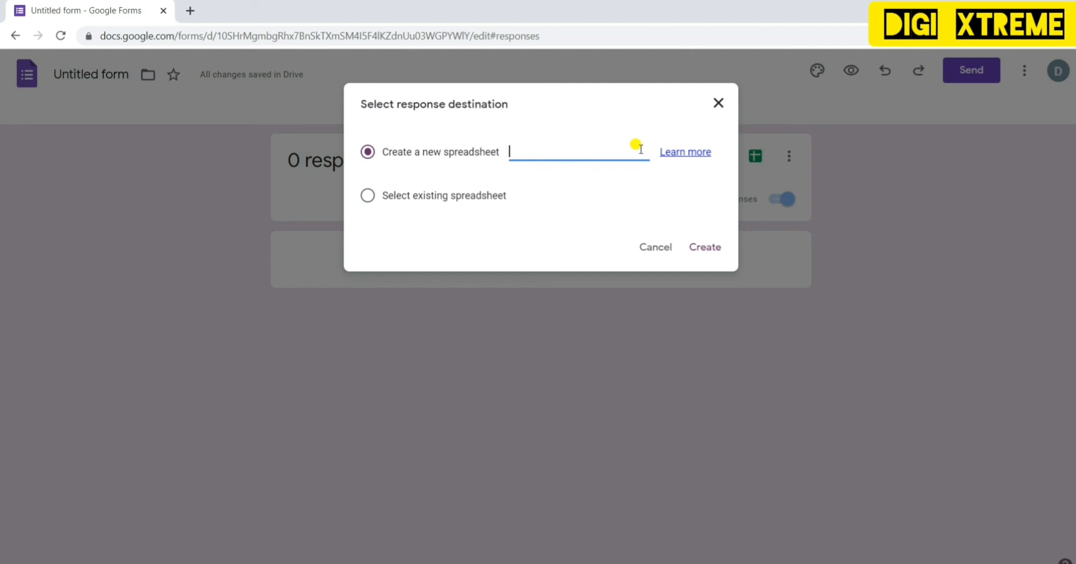
{"action": "type", "text": "DIWA"}
{"action": "type", "text": "LI GIR"}
{"action": "type", "text": "FT"}
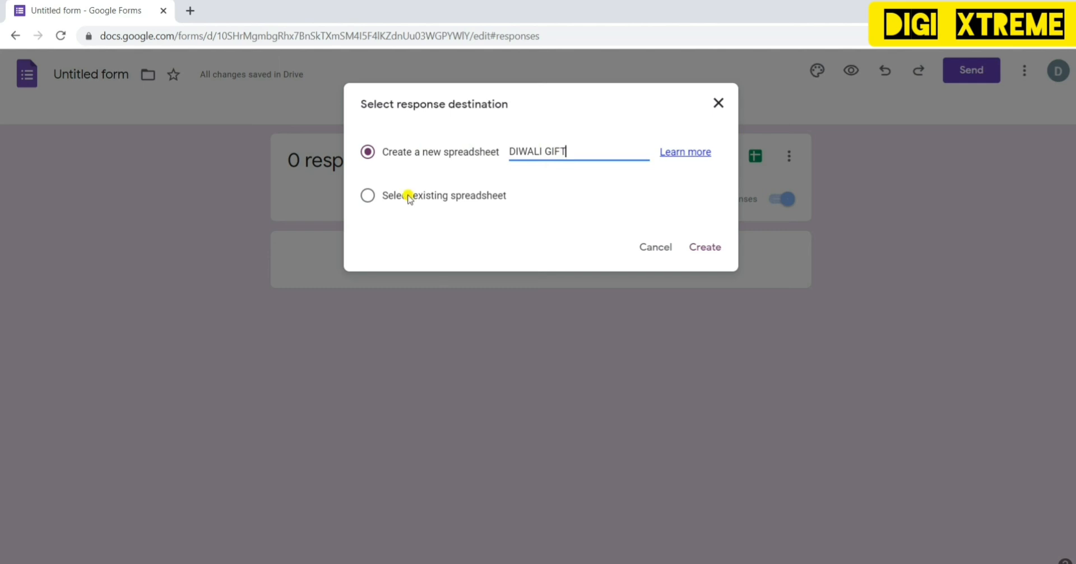
{"action": "left_click", "coordinate": [369, 196]}
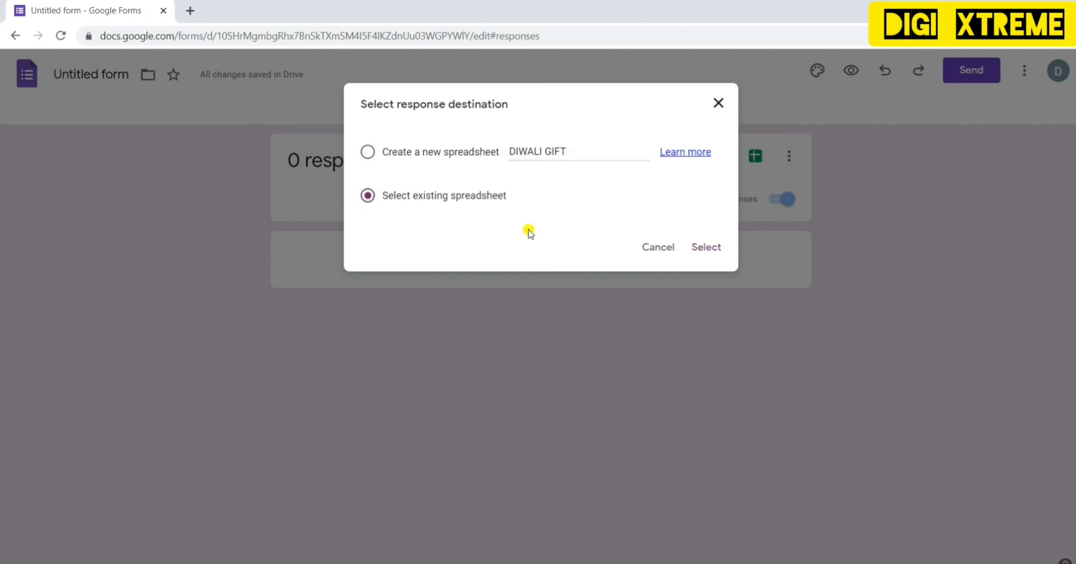
- Pick the LSP Candidates spreadsheet from the picker as the response destination
{"action": "left_click", "coordinate": [707, 248]}
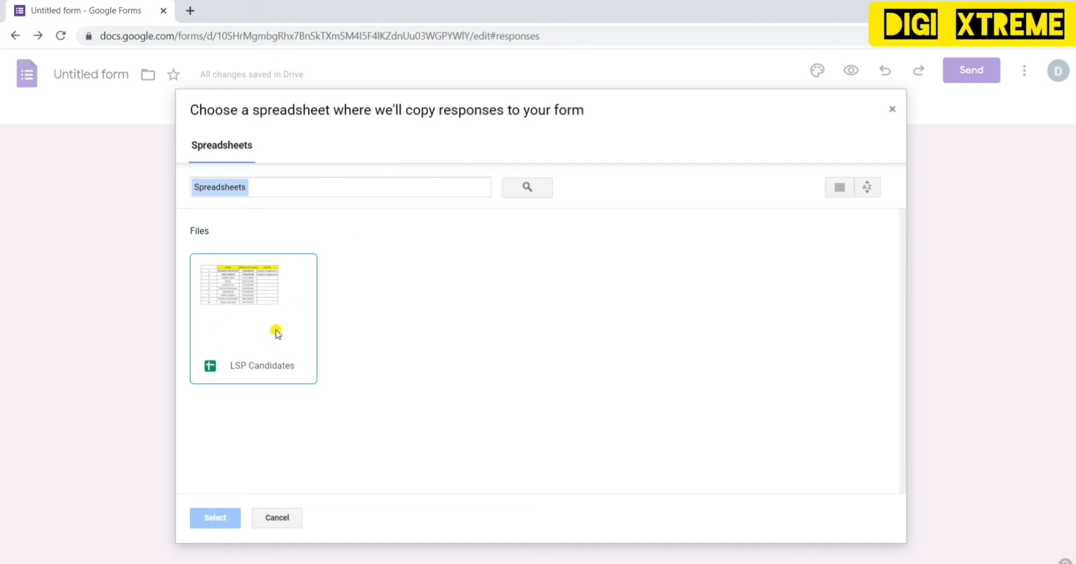
{"action": "left_click", "coordinate": [273, 284]}
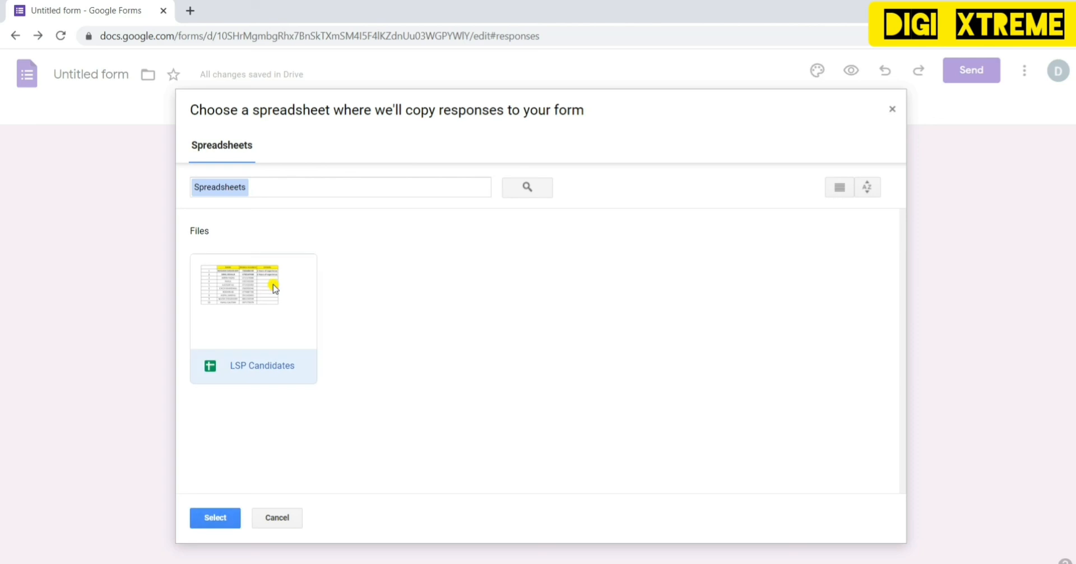
{"action": "double_click", "coordinate": [231, 308]}
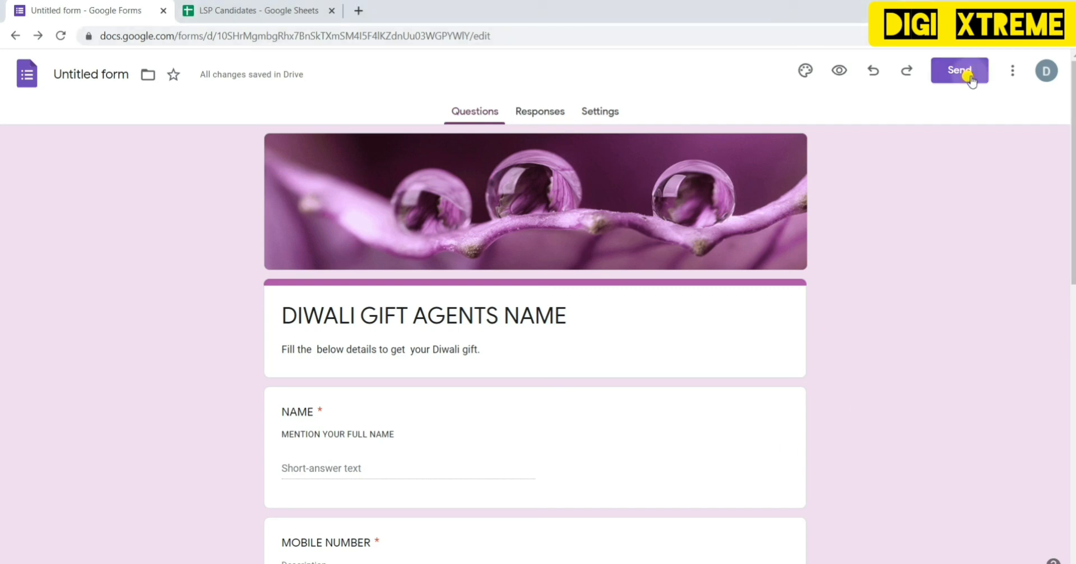
- Get a shortened share link for the form from the Send dialog's Link option
{"action": "left_click", "coordinate": [944, 70]}
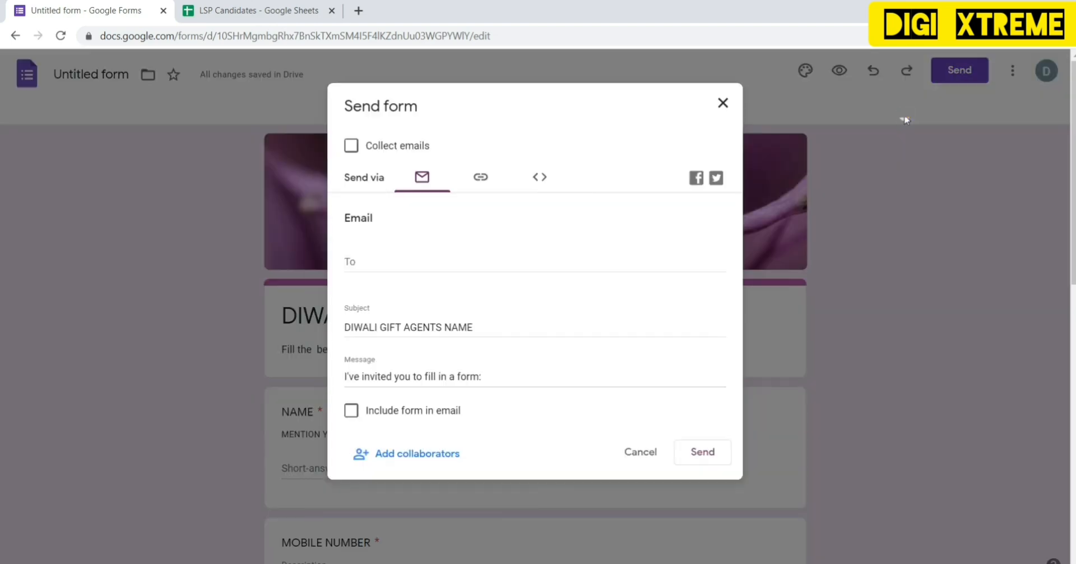
{"action": "left_click", "coordinate": [480, 178]}
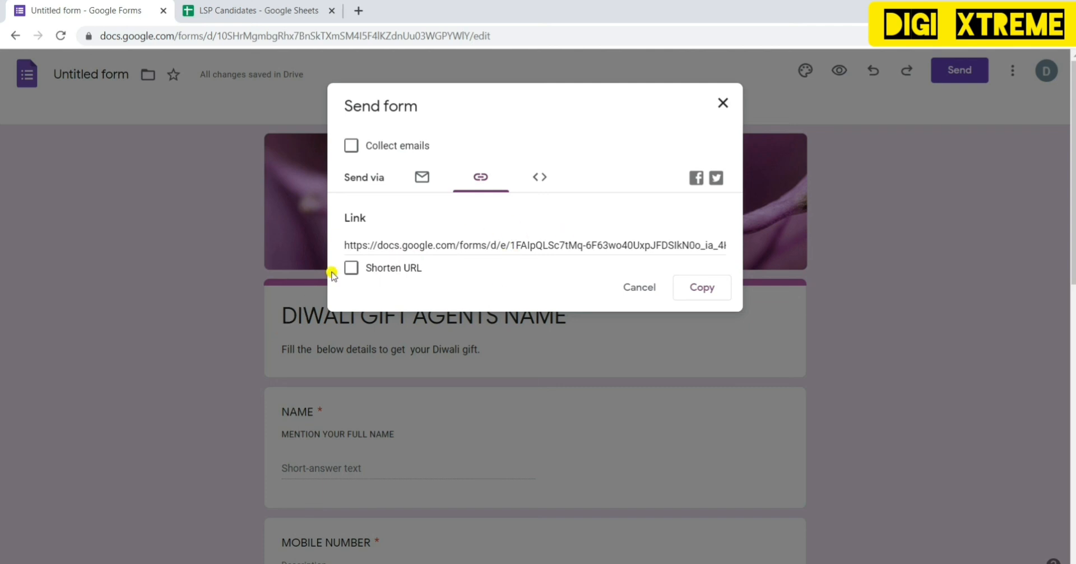
{"action": "left_click", "coordinate": [351, 268]}
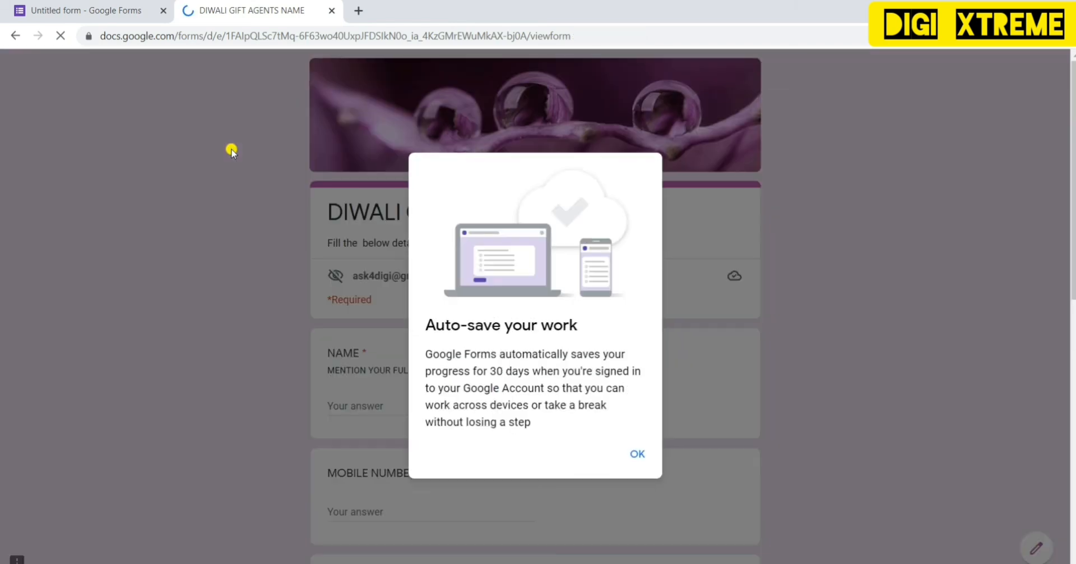
- Dismiss the auto-save notice and enter a test respondent's name and mobile number
{"action": "left_click", "coordinate": [639, 454]}
{"action": "left_click", "coordinate": [401, 412]}
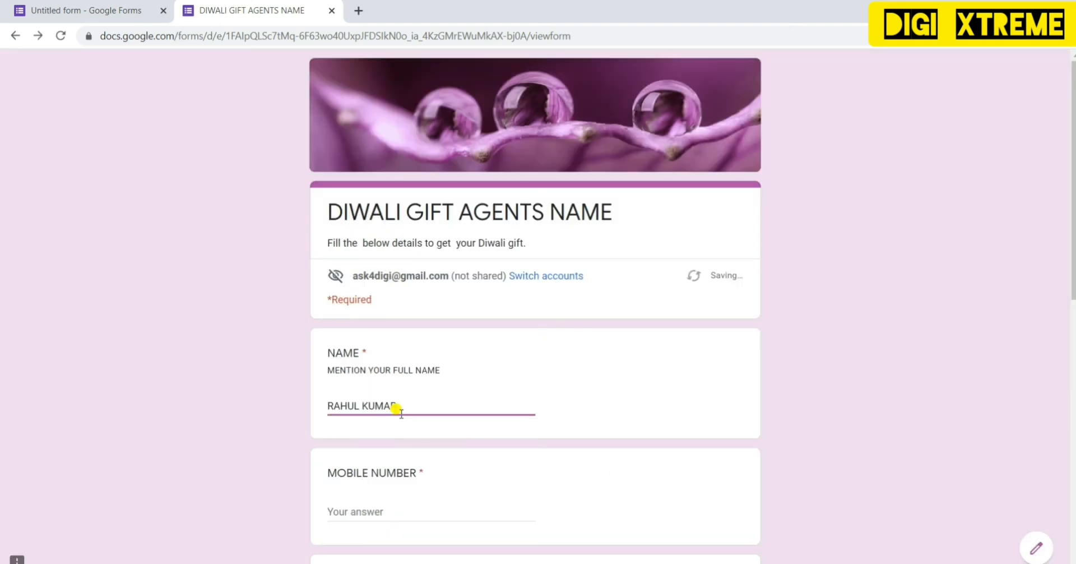
{"action": "left_click", "coordinate": [414, 507]}
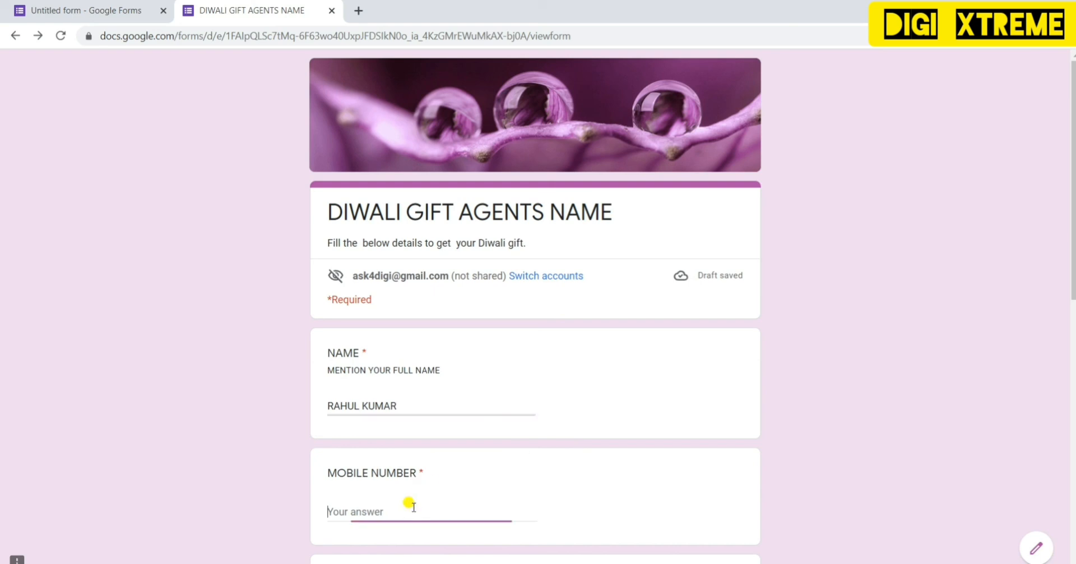
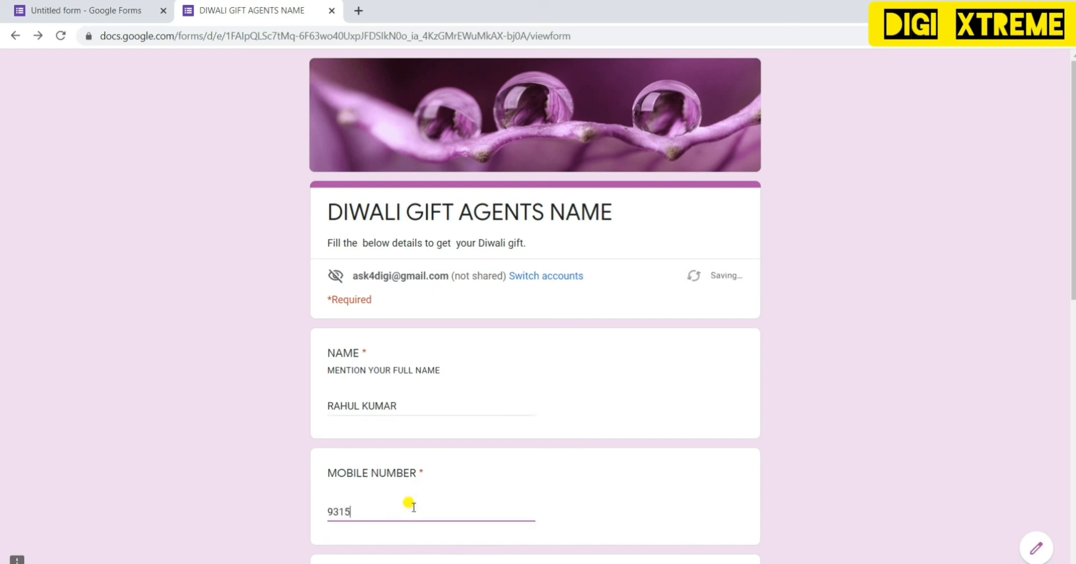
{"action": "left_click", "coordinate": [224, 471]}
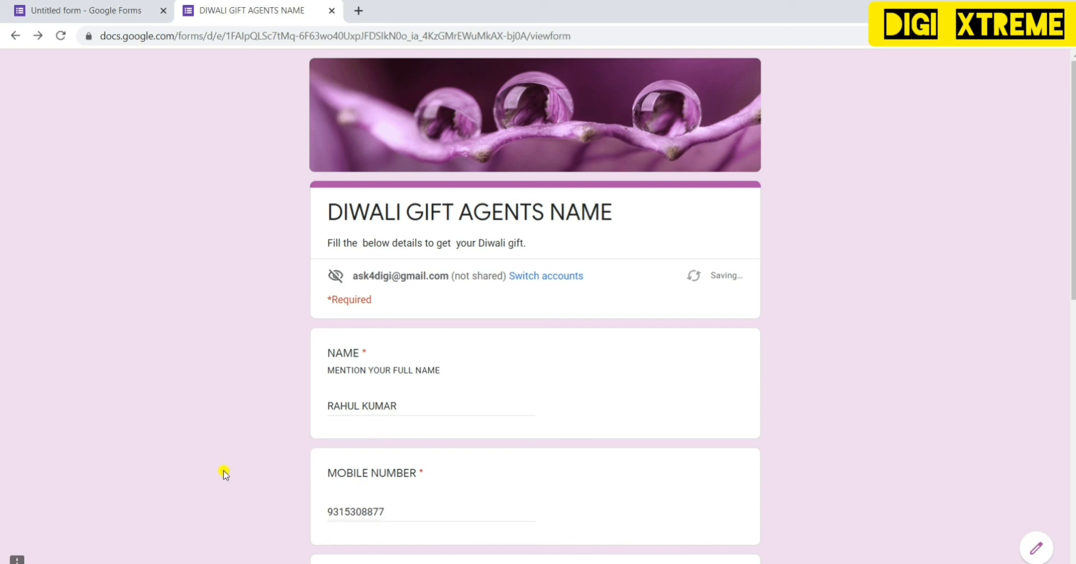
- Fill in the respondent's full address and submit the test response
{"action": "scroll", "coordinate": [225, 474], "scroll_direction": "down", "scroll_amount": 1}
{"action": "scroll", "coordinate": [224, 474], "scroll_direction": "down", "scroll_amount": 1}
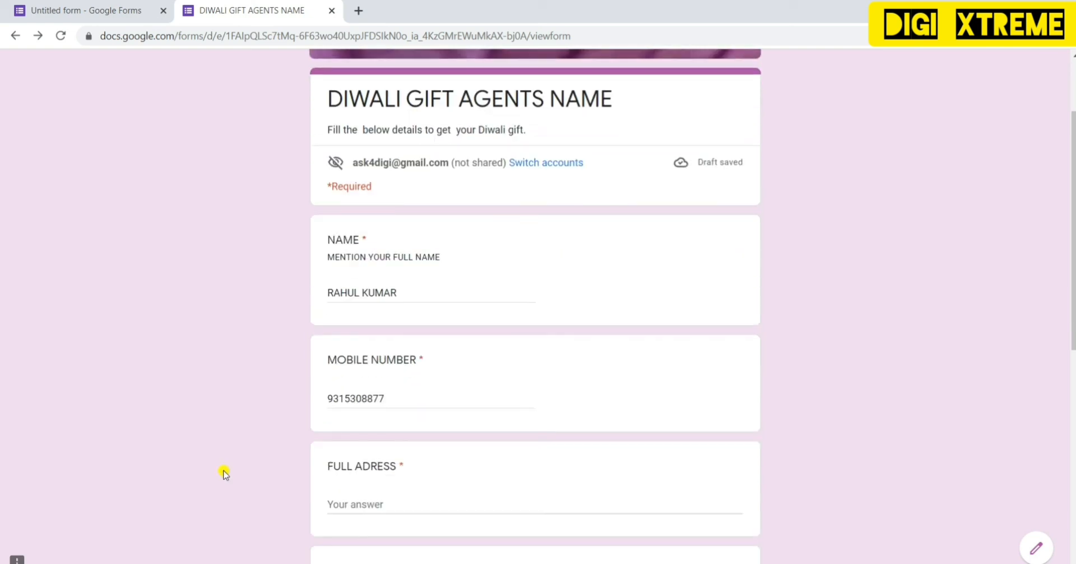
{"action": "left_click", "coordinate": [395, 499]}
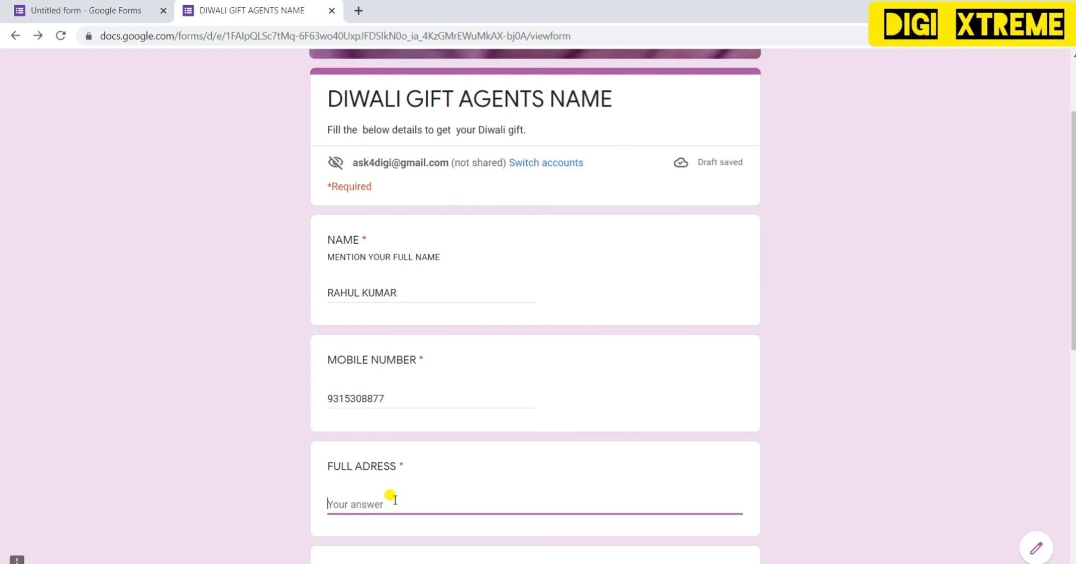
{"action": "type", "text": "DELHI"}
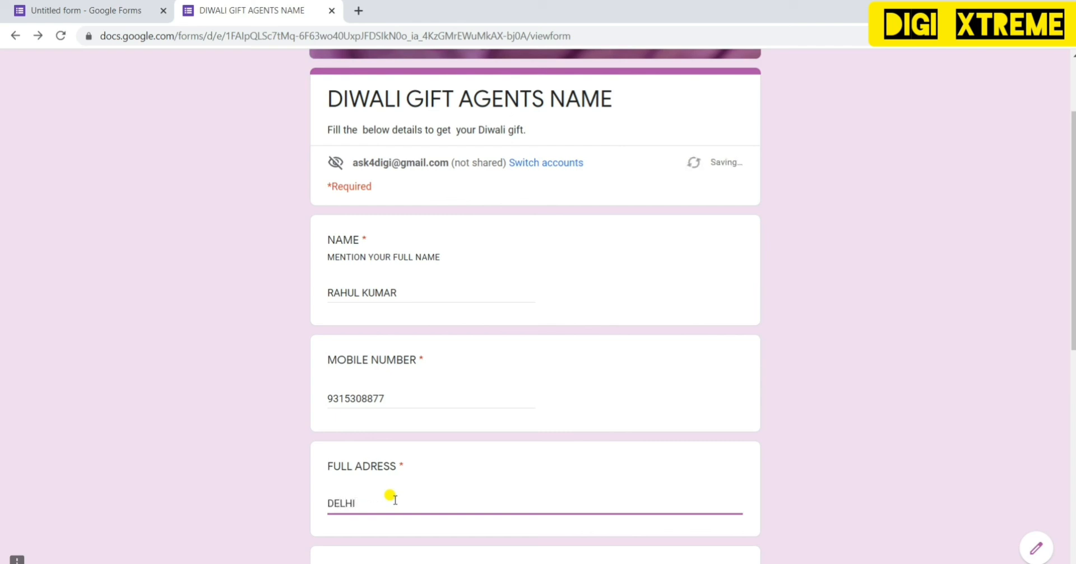
{"action": "left_click", "coordinate": [1072, 398]}
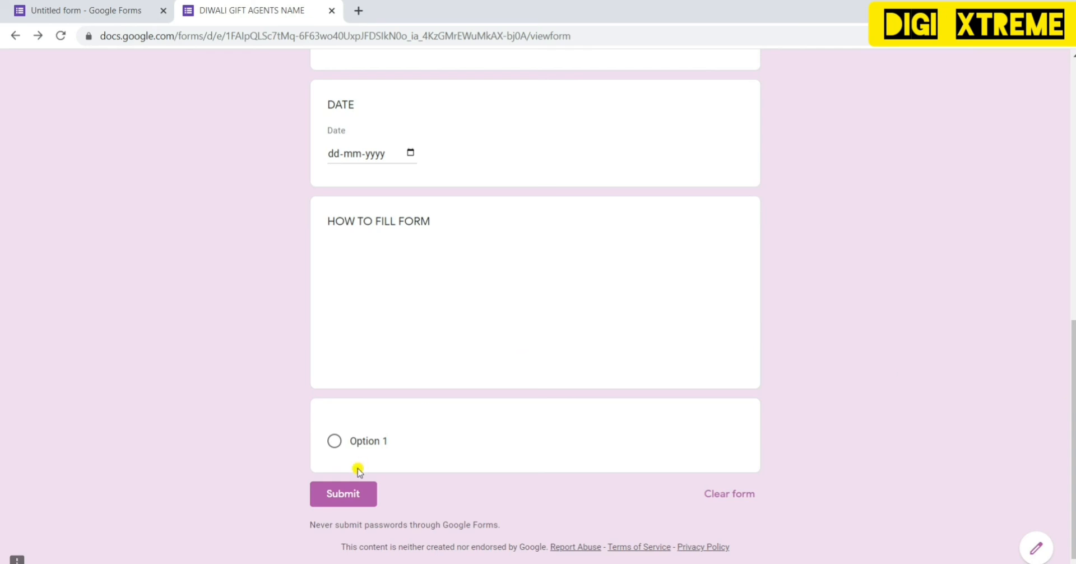
{"action": "left_click", "coordinate": [336, 496]}
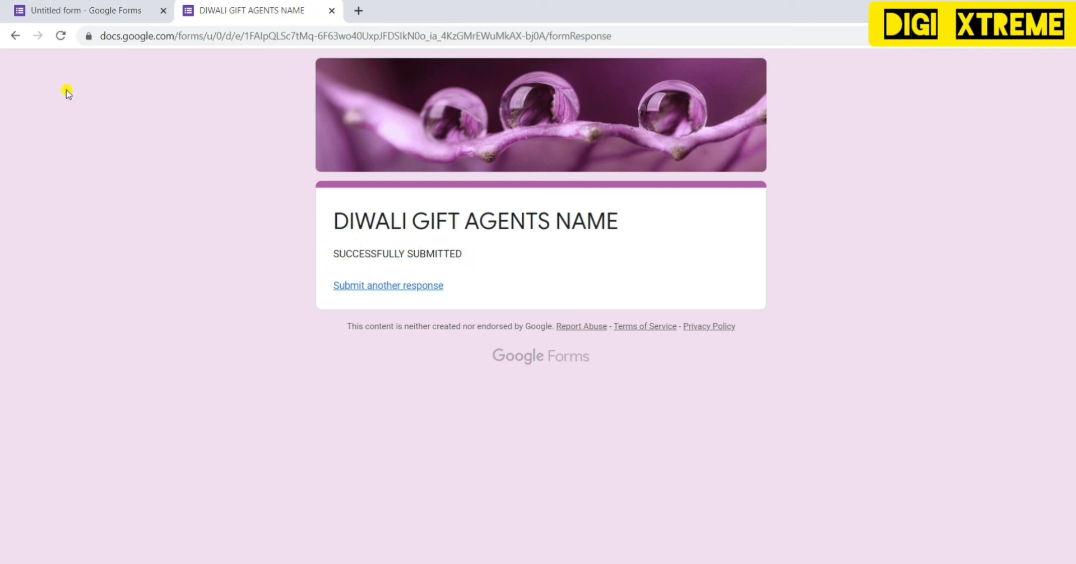
- Back in the form editor, view the Responses summary showing 1 collected response
{"action": "left_click", "coordinate": [75, 10]}
{"action": "left_click", "coordinate": [516, 111]}
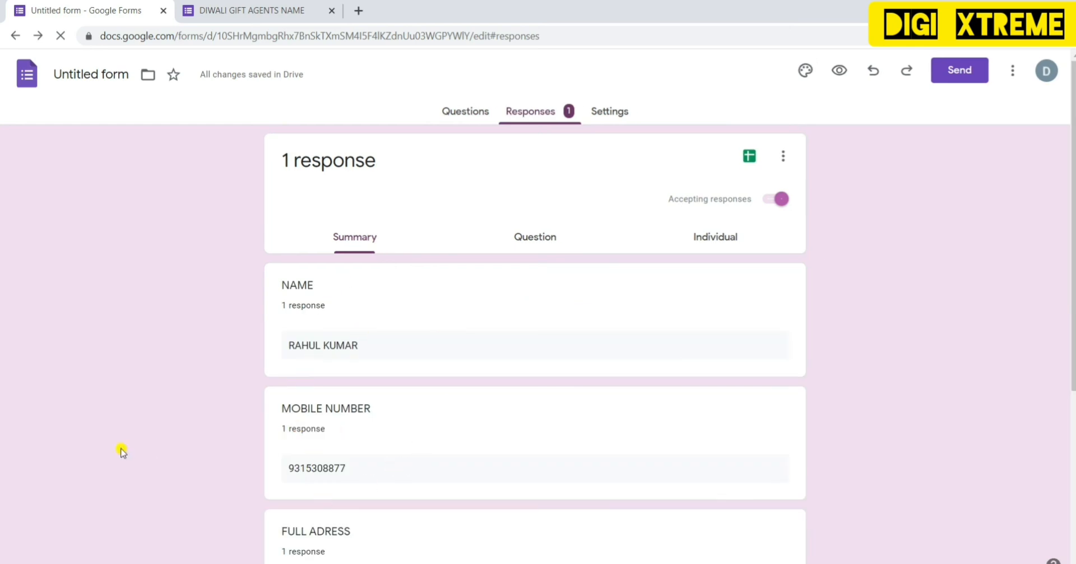
{"action": "key", "text": "Down"}
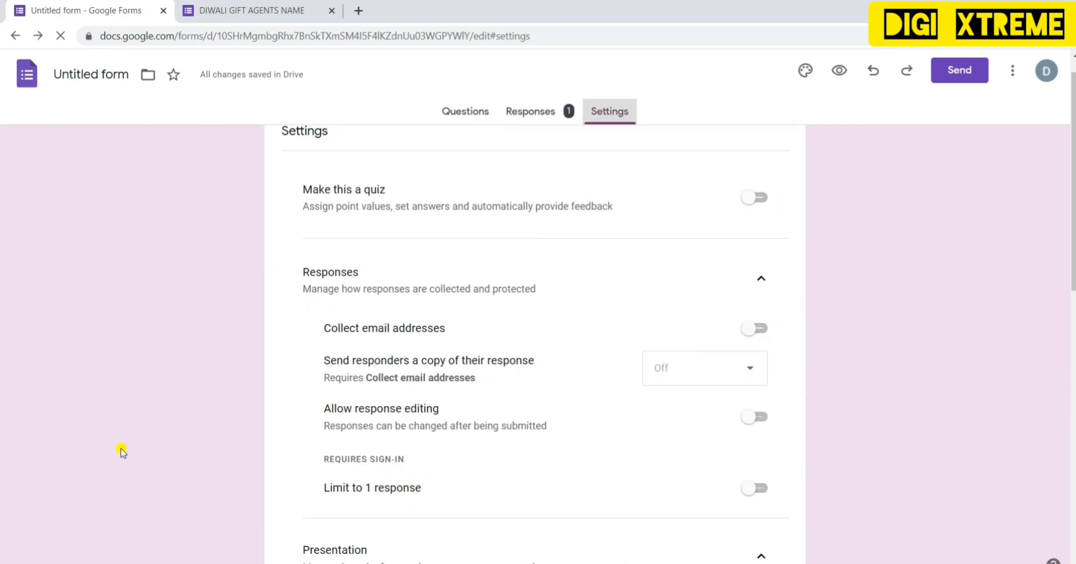
{"action": "key", "text": "Left"}
{"action": "key", "text": "Left"}
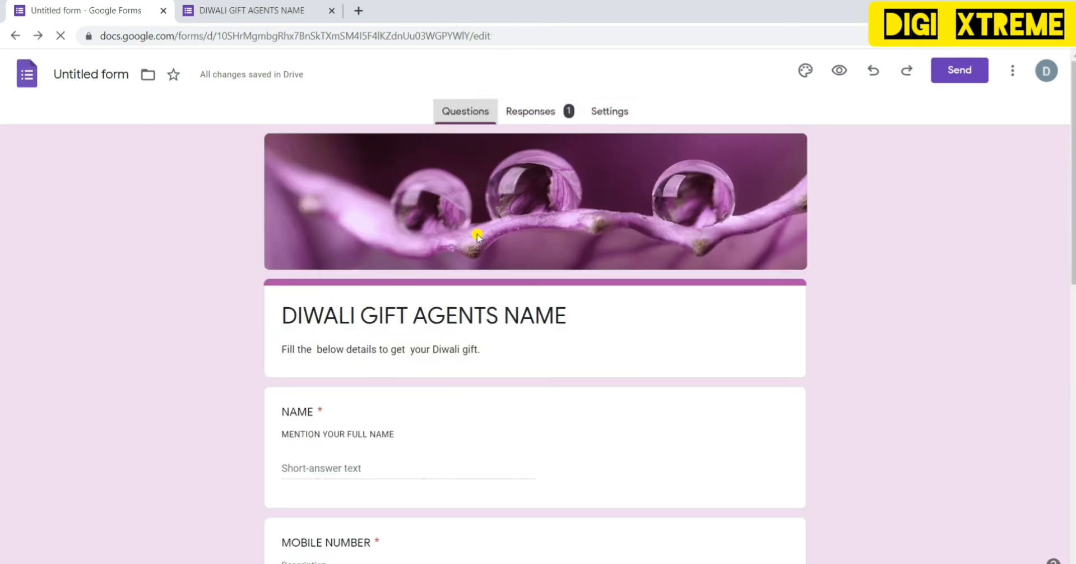
{"action": "left_click", "coordinate": [539, 109]}
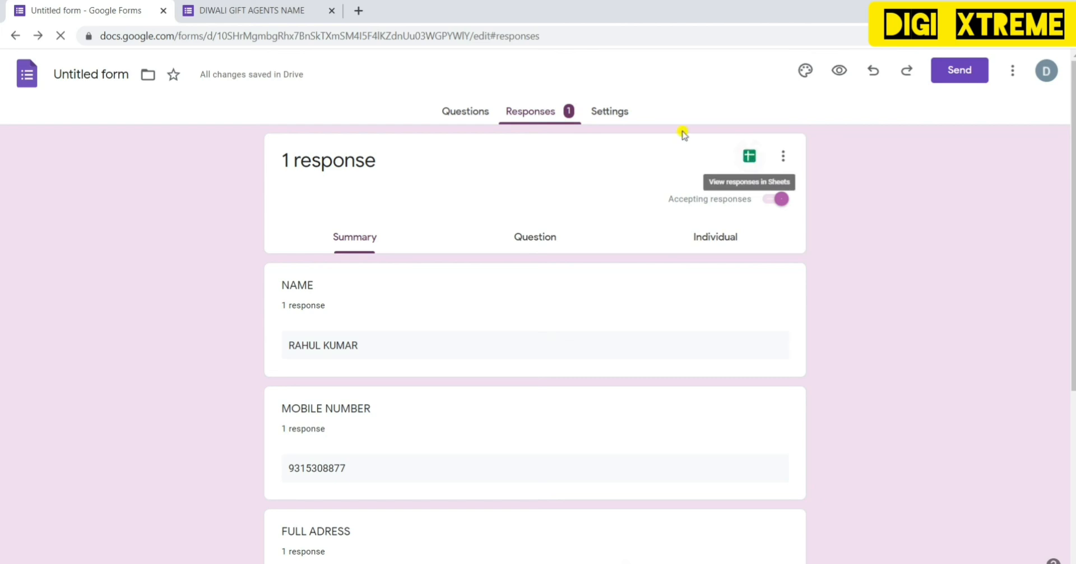
{"action": "left_click", "coordinate": [248, 17]}
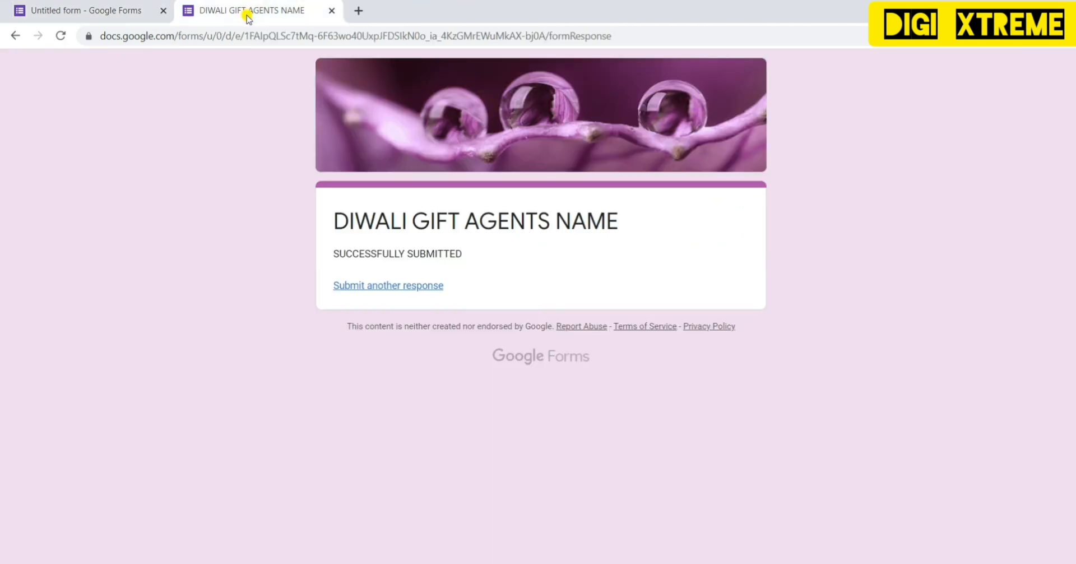
{"action": "left_click", "coordinate": [88, 10]}
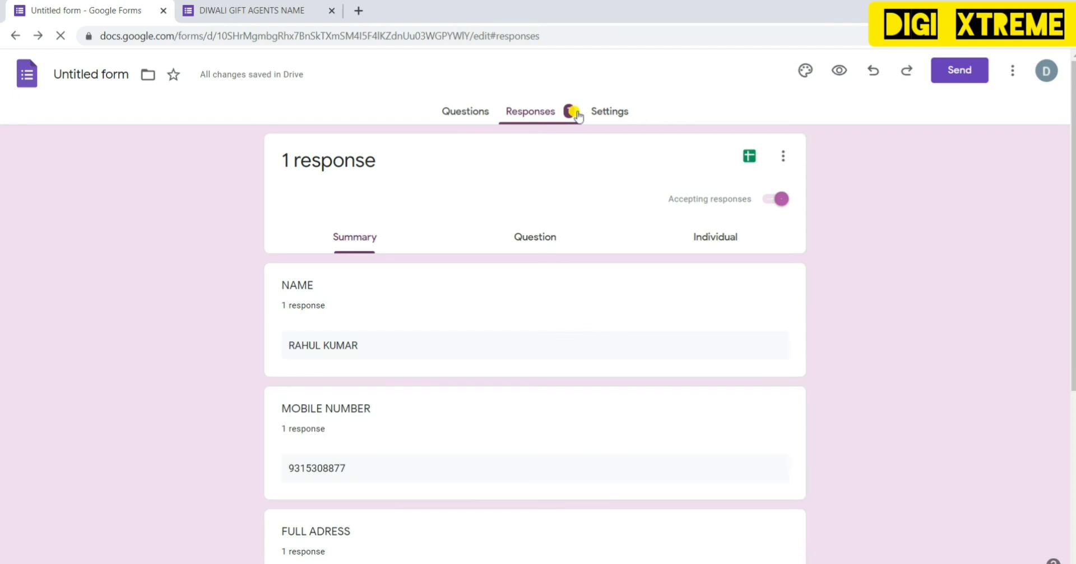
- Check the new response row in the LSP Candidates sheet, then return to the form editor
{"action": "left_click", "coordinate": [752, 158]}
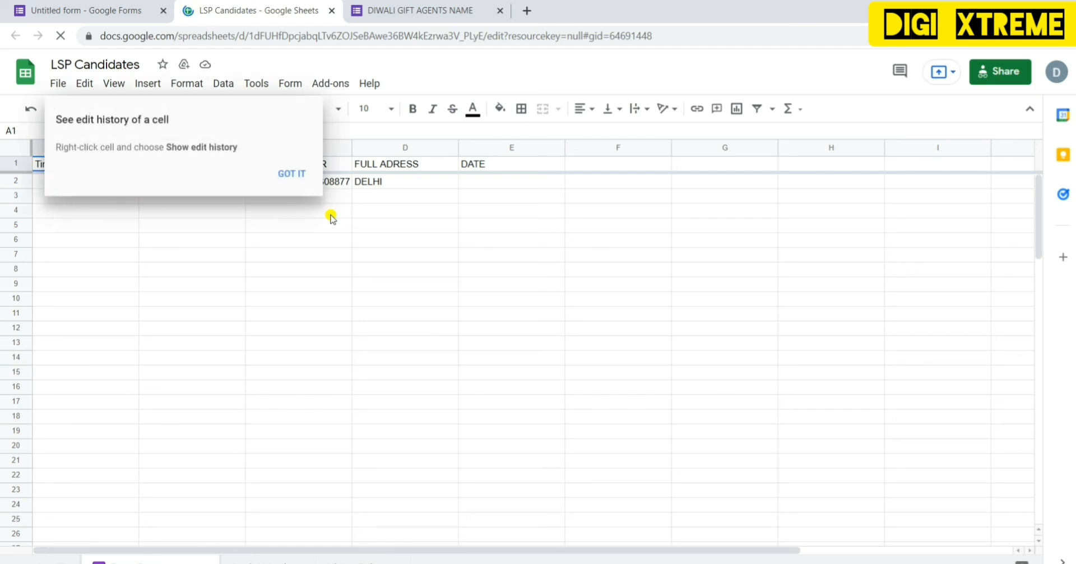
{"action": "left_click", "coordinate": [523, 200]}
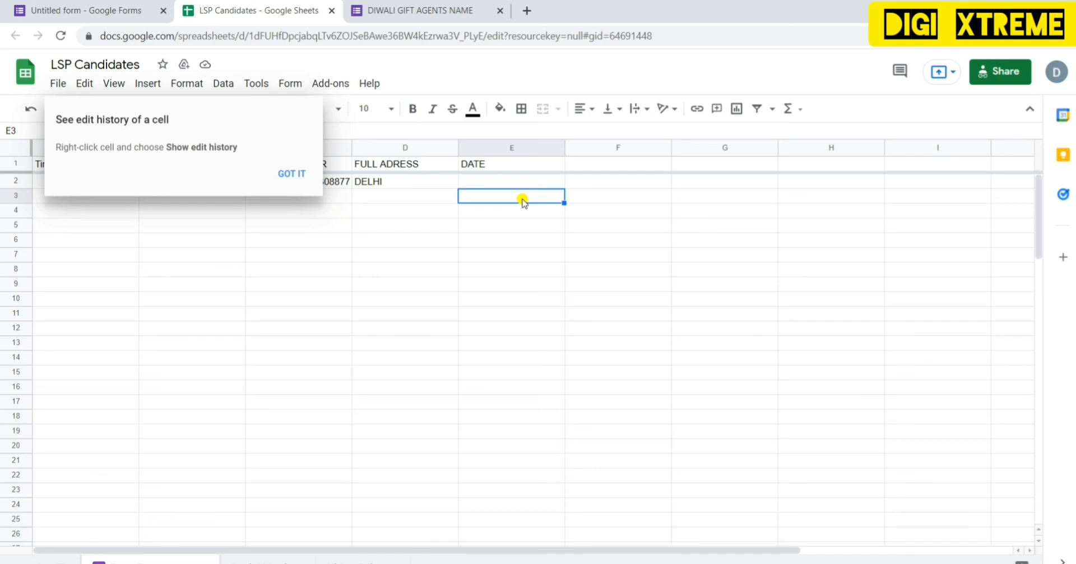
{"action": "left_click", "coordinate": [120, 10]}
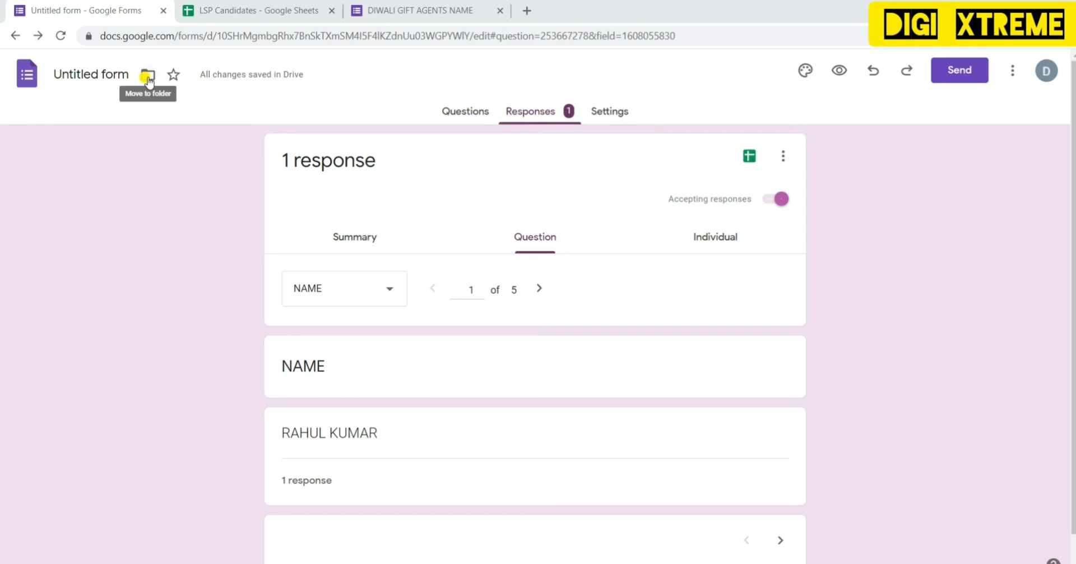
- Title the form 'DIWALI GIFT AGENTS NAME' and go to My Drive
{"action": "left_click", "coordinate": [148, 75]}
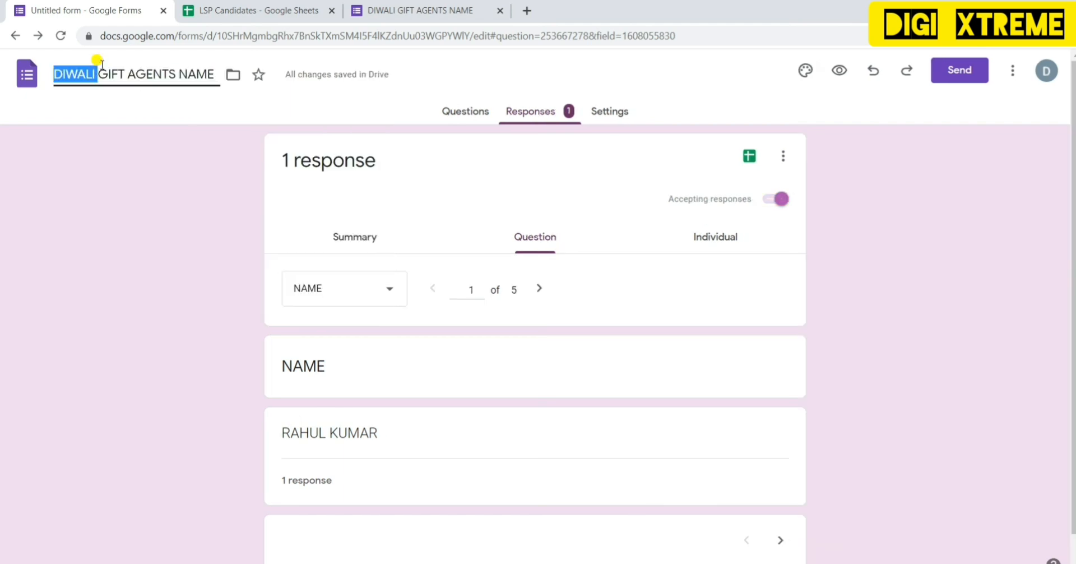
{"action": "left_click", "coordinate": [74, 166]}
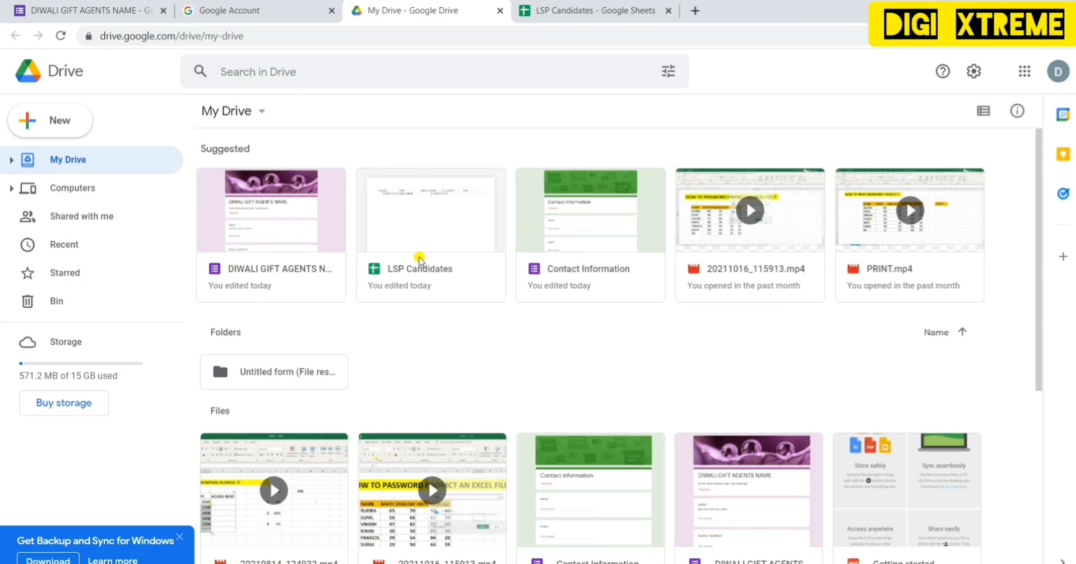
- Open the LSP Candidates spreadsheet from My Drive's suggestions, then return to the My Drive tab
{"action": "left_click", "coordinate": [429, 226]}
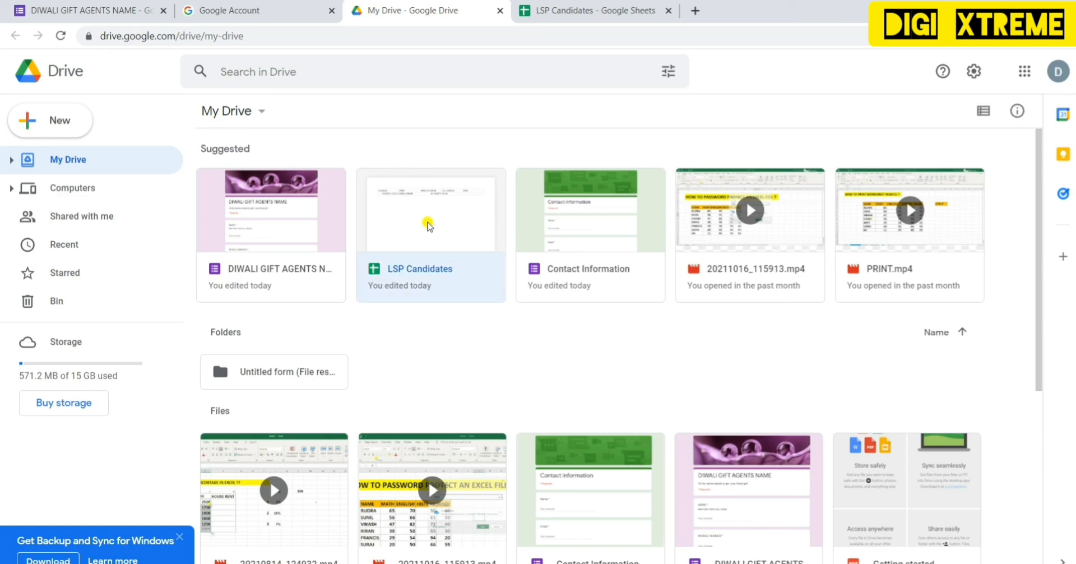
{"action": "double_click", "coordinate": [428, 225]}
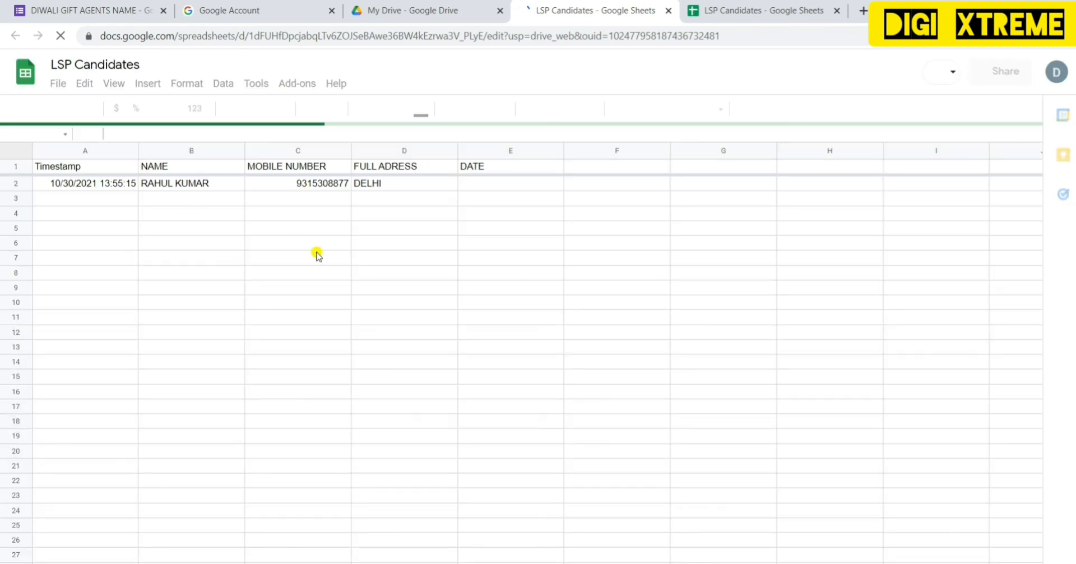
{"action": "left_click", "coordinate": [455, 16]}
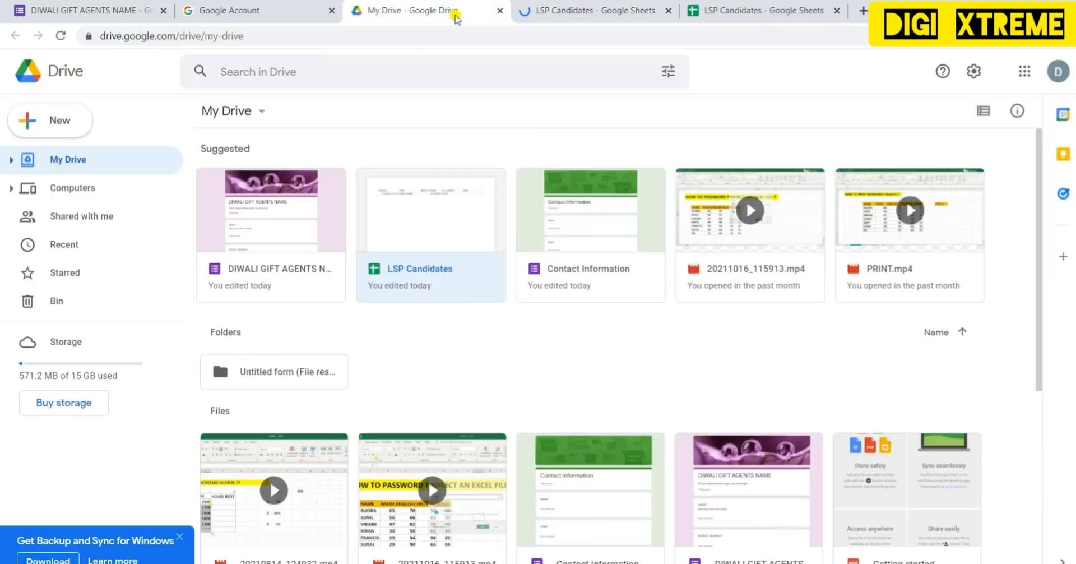